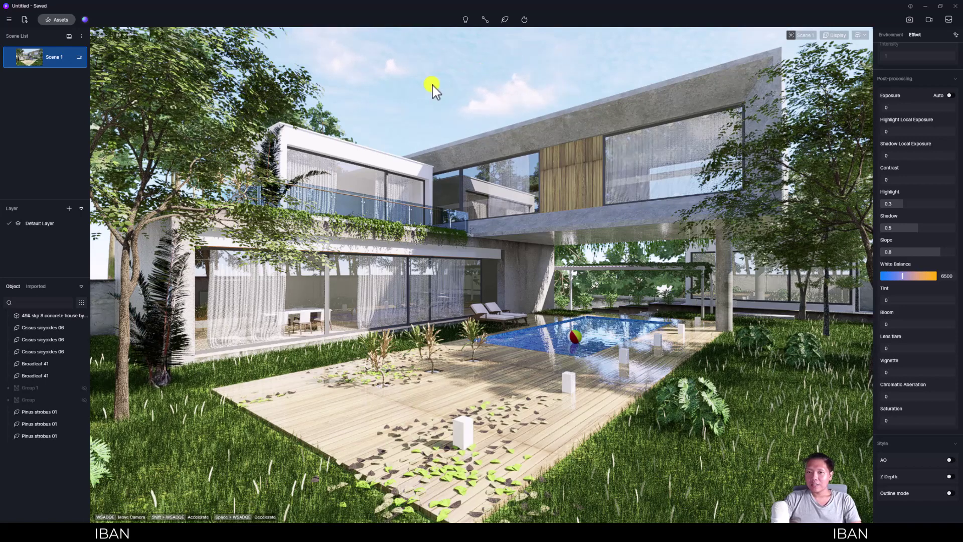
Show the villa scene's sun and cloud settings in the Environment panel
left_click(893, 34)
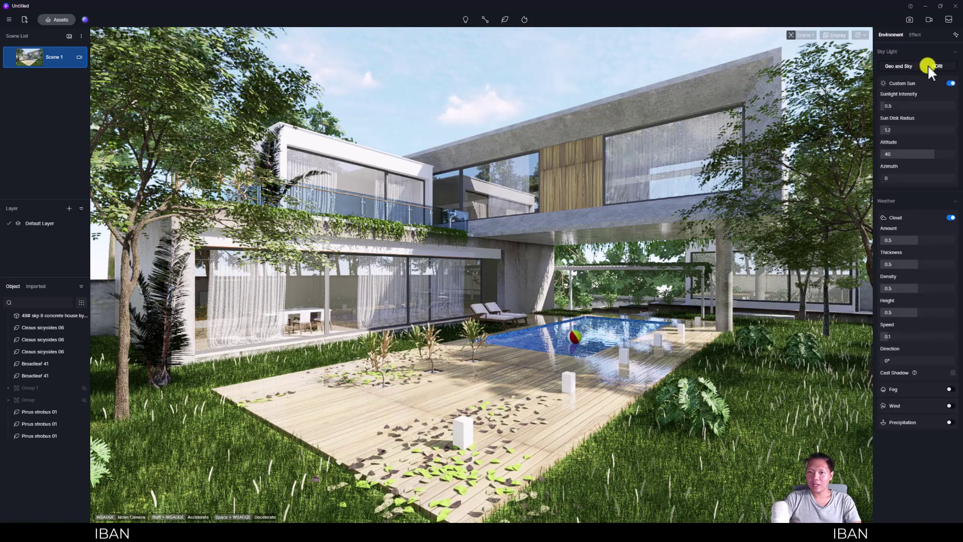
Open AI Atmosphere Match and browse the D5 RENDER 5 folder for candidate reference images
left_click(954, 35)
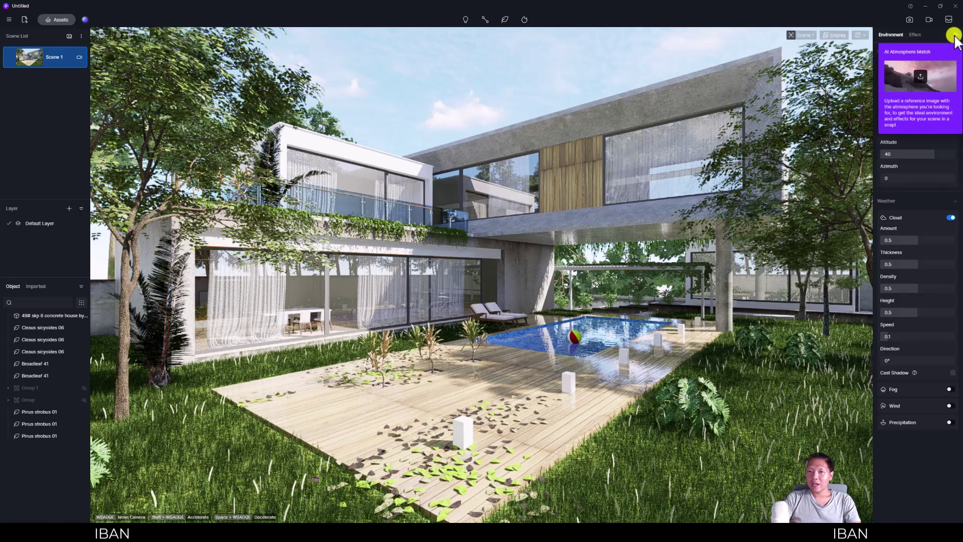
left_click(954, 35)
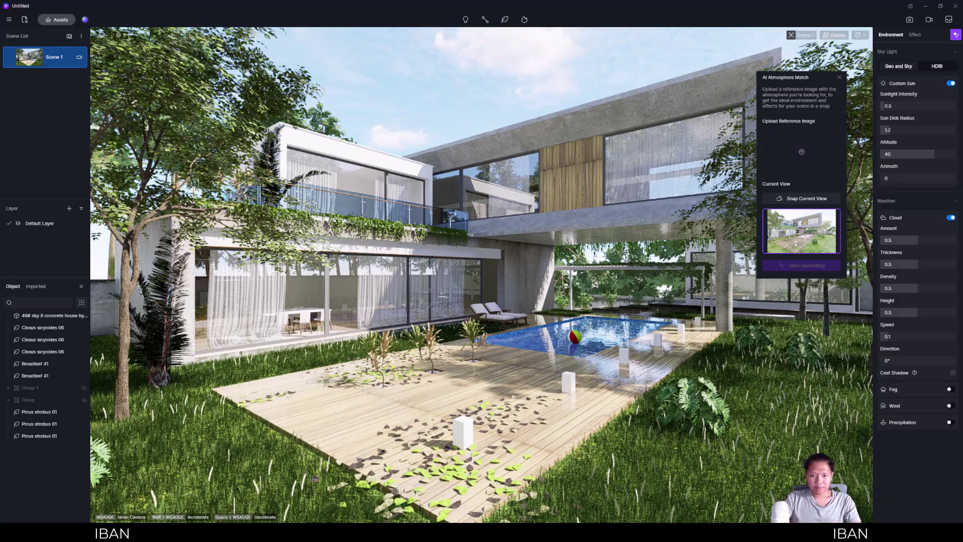
left_click(479, 532)
left_click(272, 224)
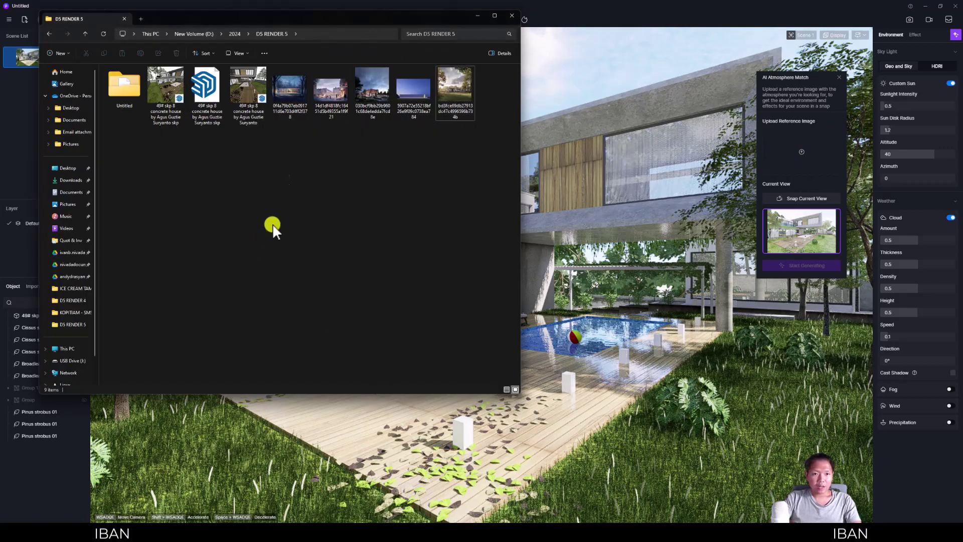
double_click(293, 83)
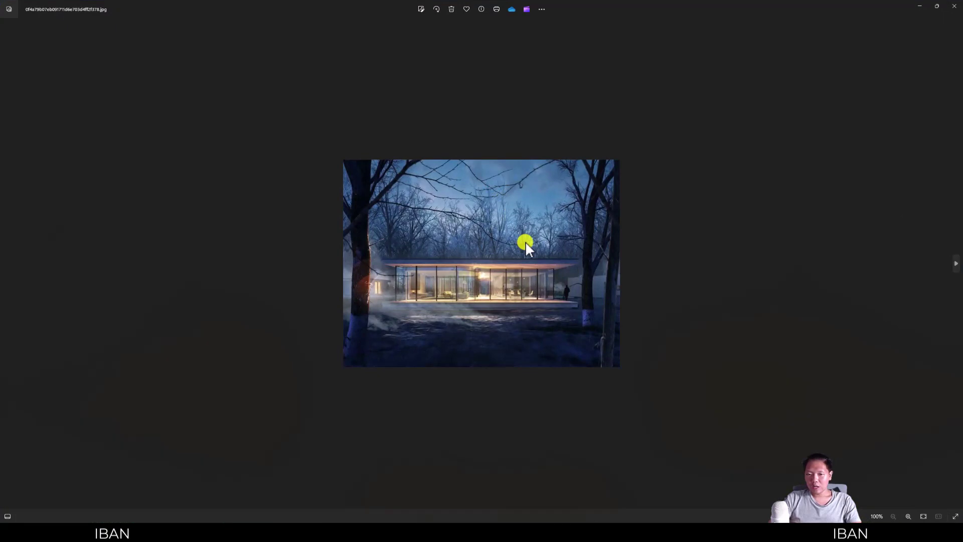
key("Right")
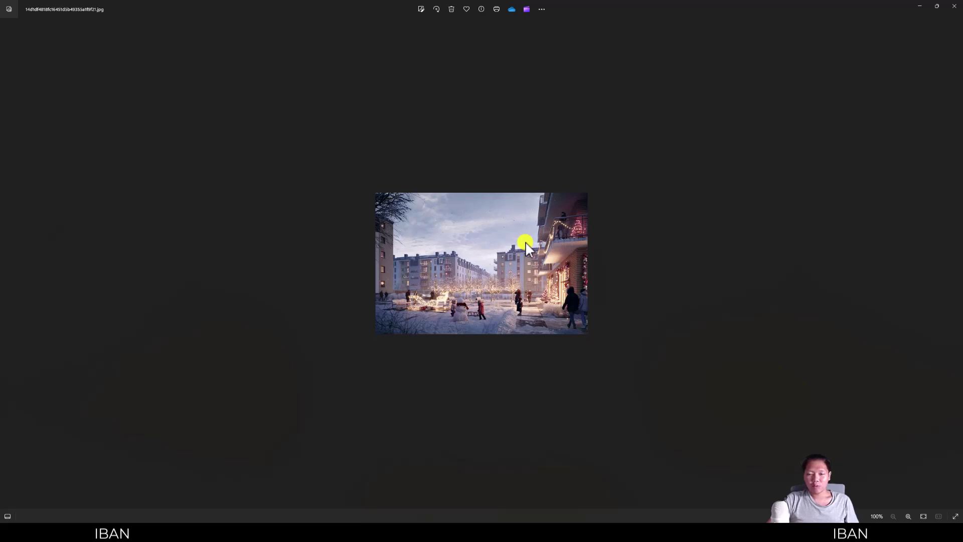
key("Right")
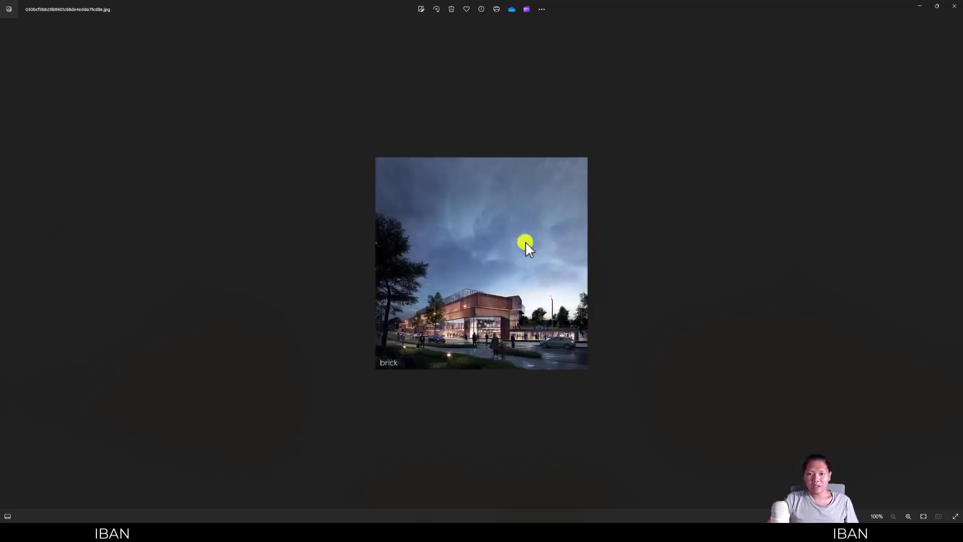
key("Right")
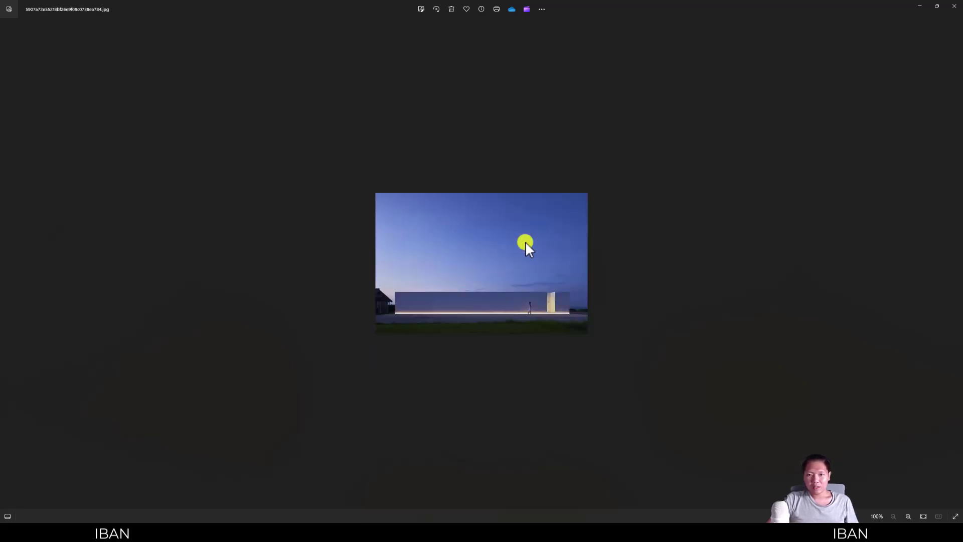
key("Right")
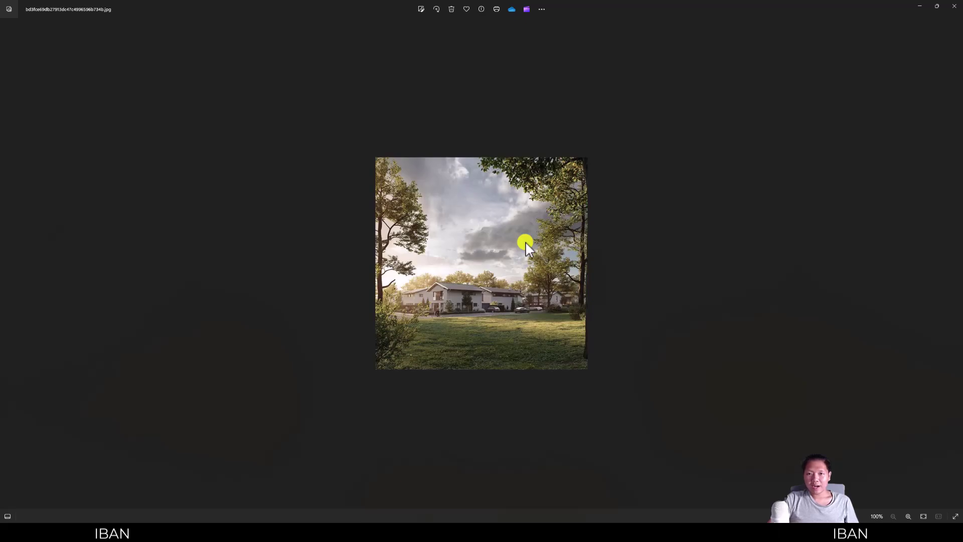
left_click(954, 6)
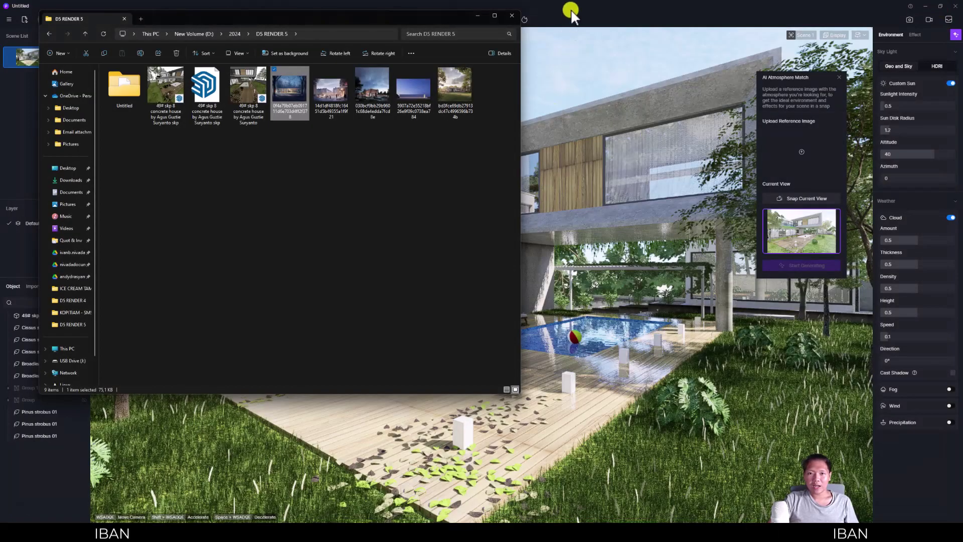
Load the 5907a7 dusk photo of the long white building as the Atmosphere Match reference
key("alt+Tab")
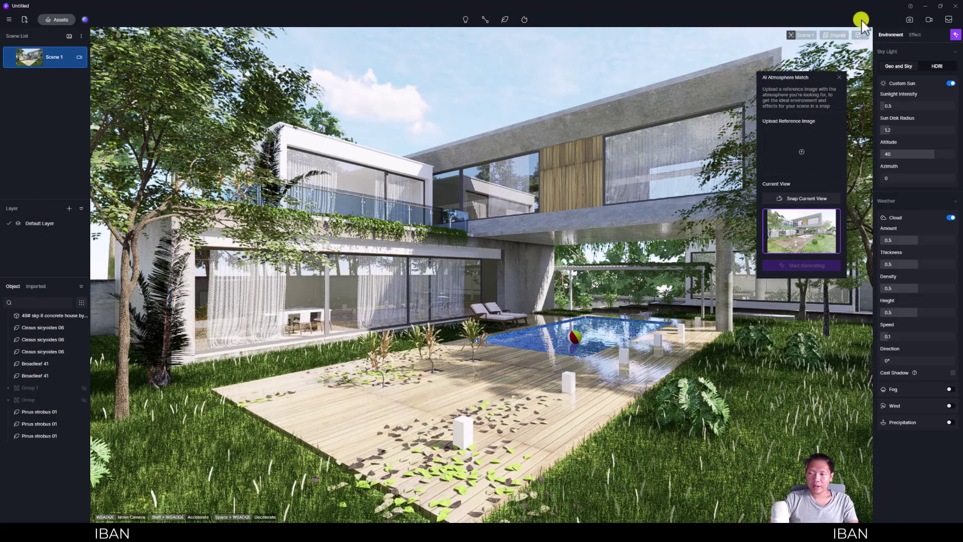
left_click(909, 19)
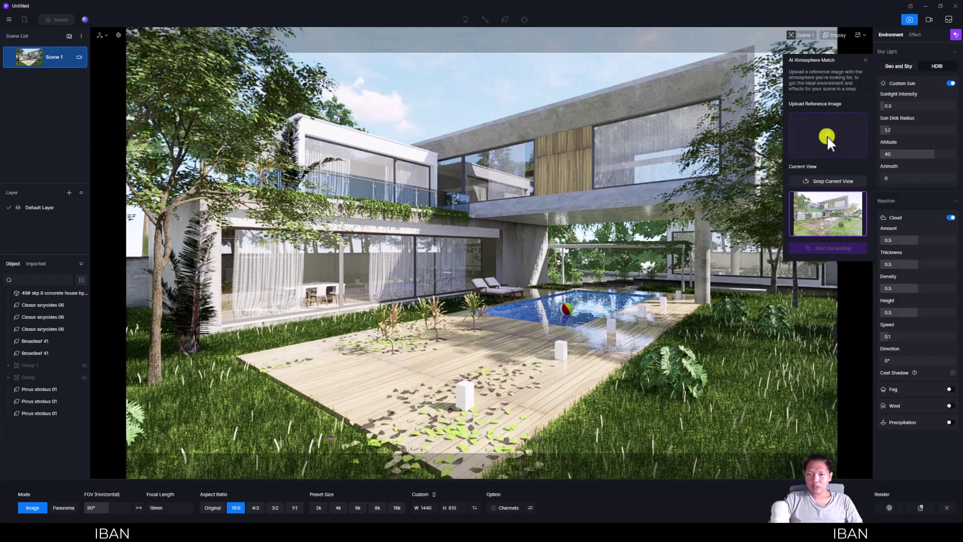
left_click(827, 135)
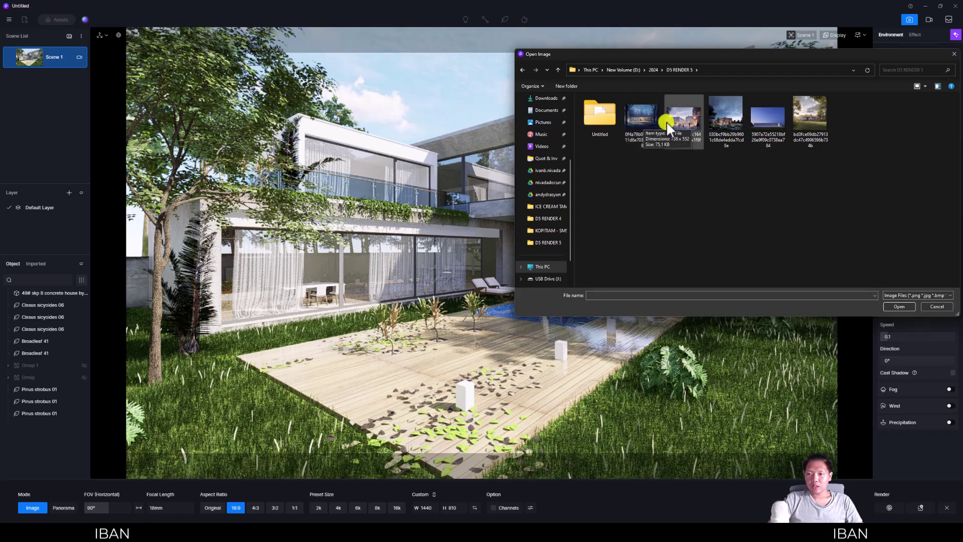
left_click(757, 126)
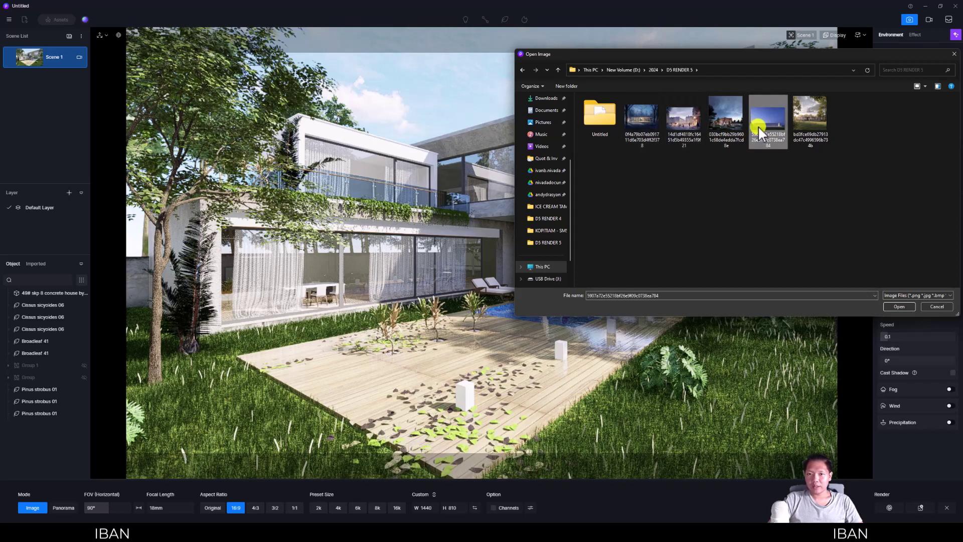
left_click(897, 306)
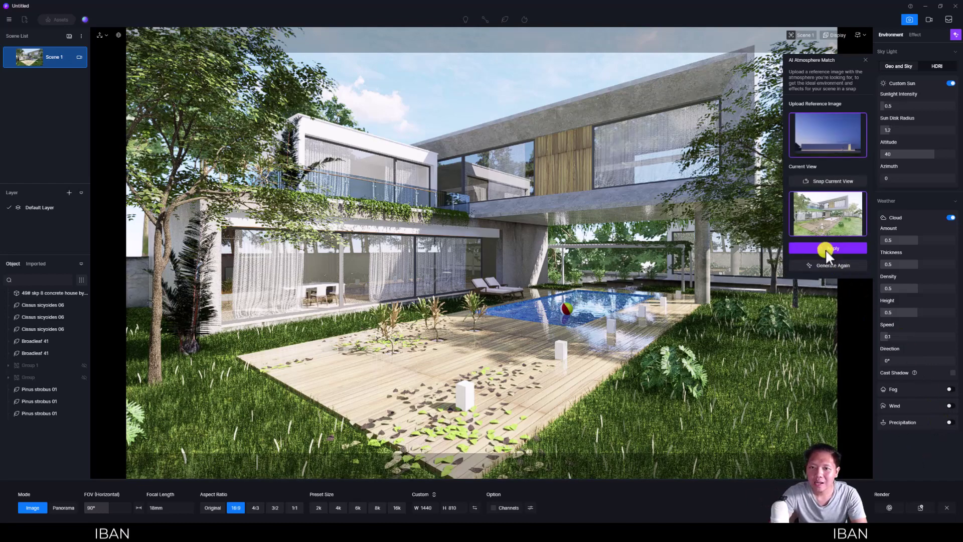
Apply the matched dusk atmosphere, toggling Group 1 and Group lights off and on to compare
left_click(826, 248)
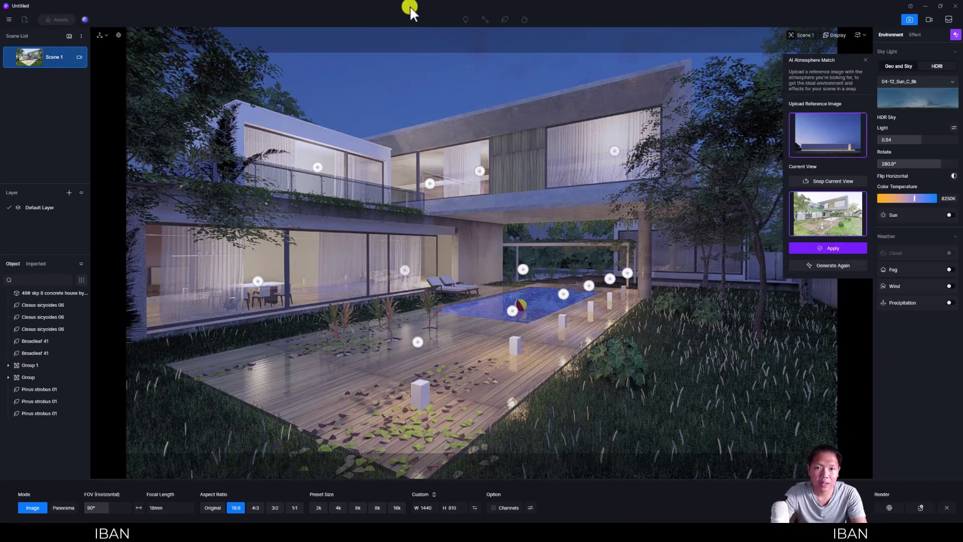
left_click(82, 365)
left_click(83, 377)
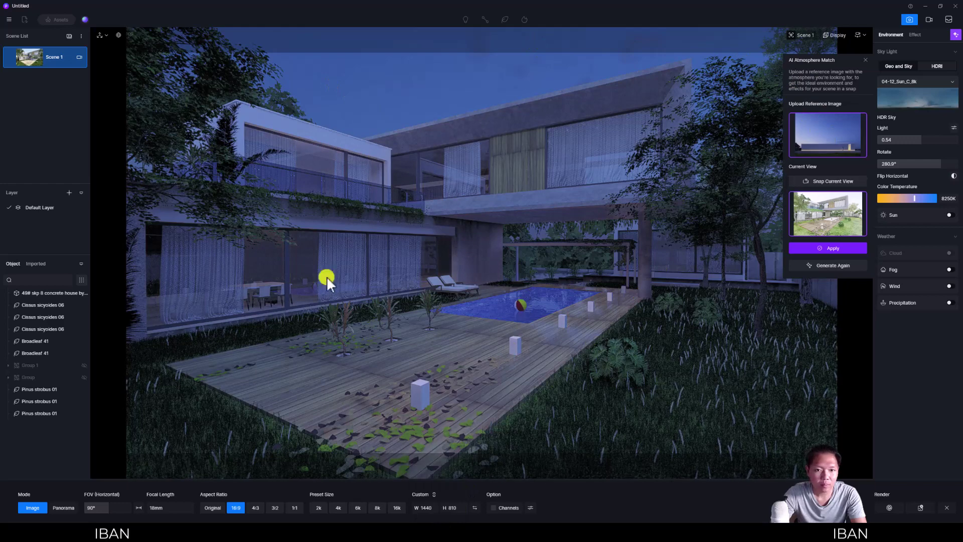
left_click(85, 366)
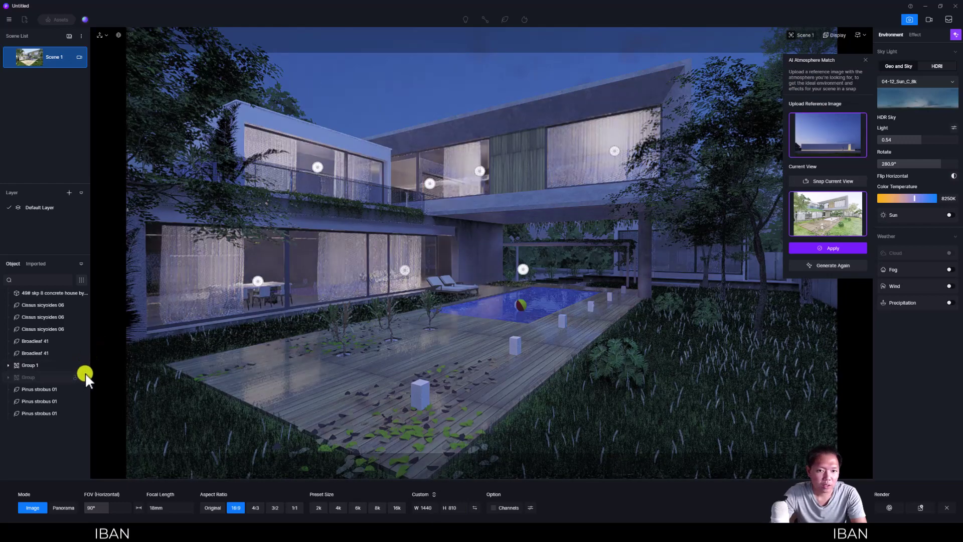
left_click(85, 375)
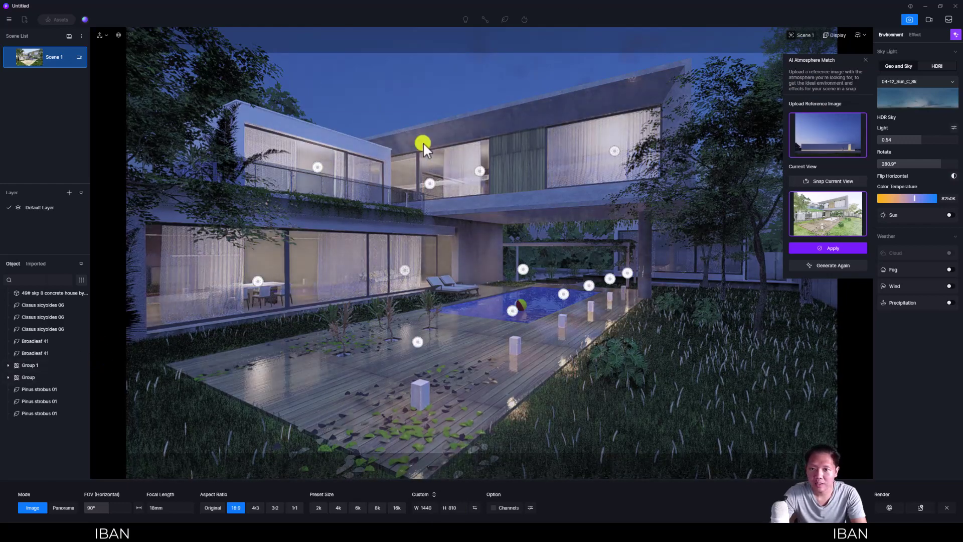
scroll(342, 282, "up", 1)
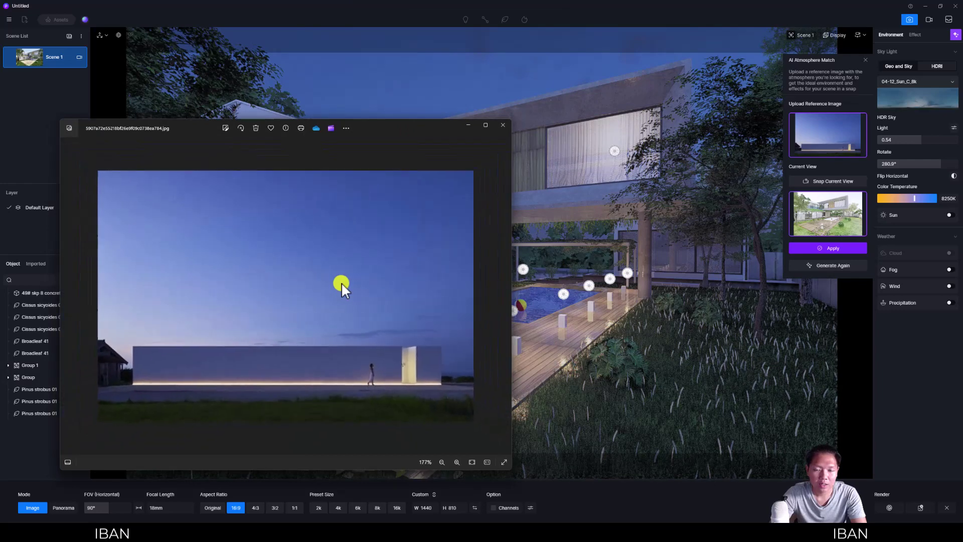
Compare the twilight reference photo beside the dusk render, then close it
mouse_move(384, 126)
left_mouse_down()
mouse_move(831, 167)
mouse_move(336, 203)
mouse_move(378, 139)
mouse_move(446, 133)
left_mouse_up()
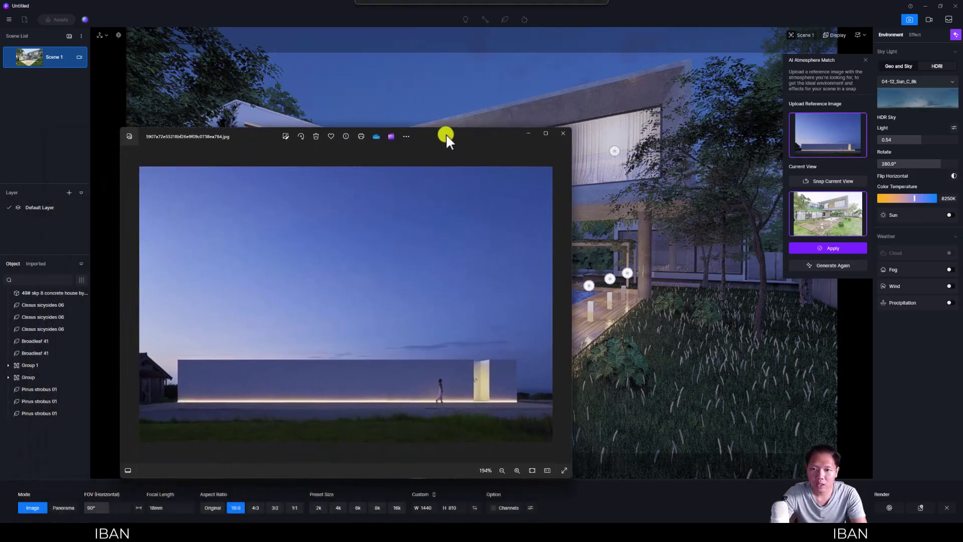
left_click(558, 135)
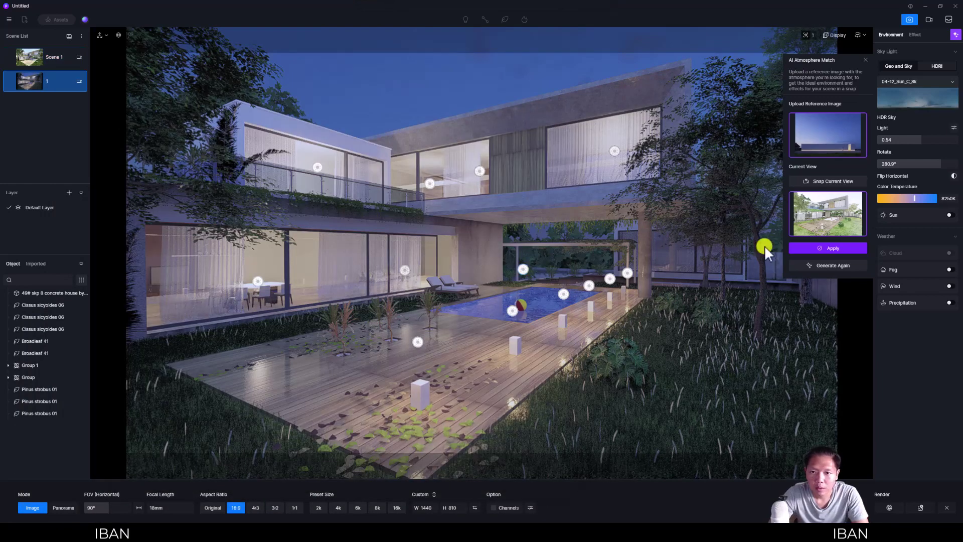
Match Scene 1 to the bd3fce tree-framed house photo, producing foggy Scene 2 with quarry HDRI sky
left_click(853, 148)
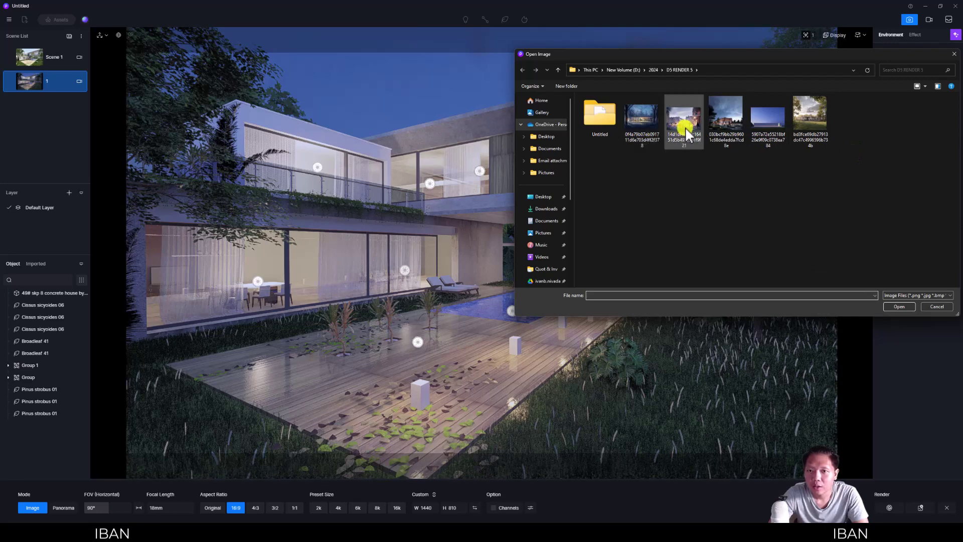
double_click(800, 120)
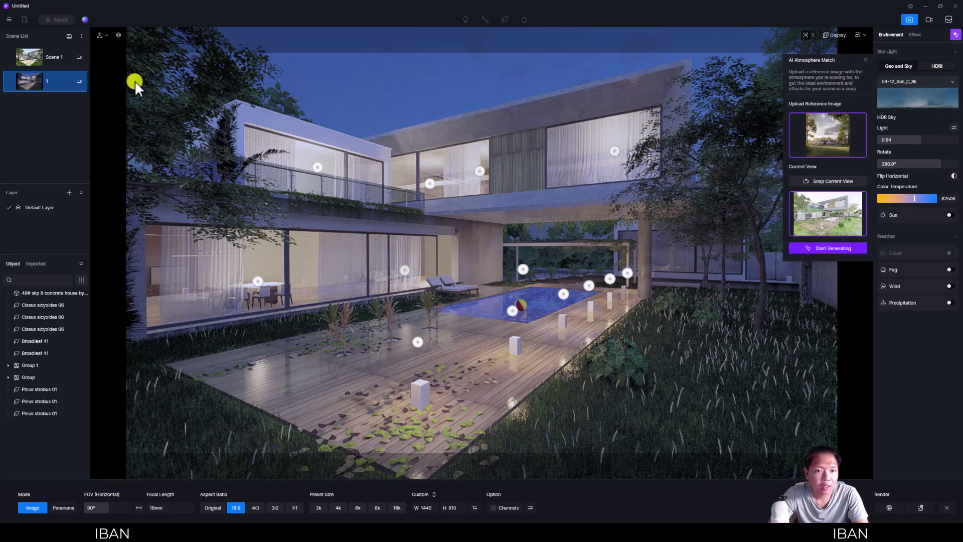
left_click(46, 60)
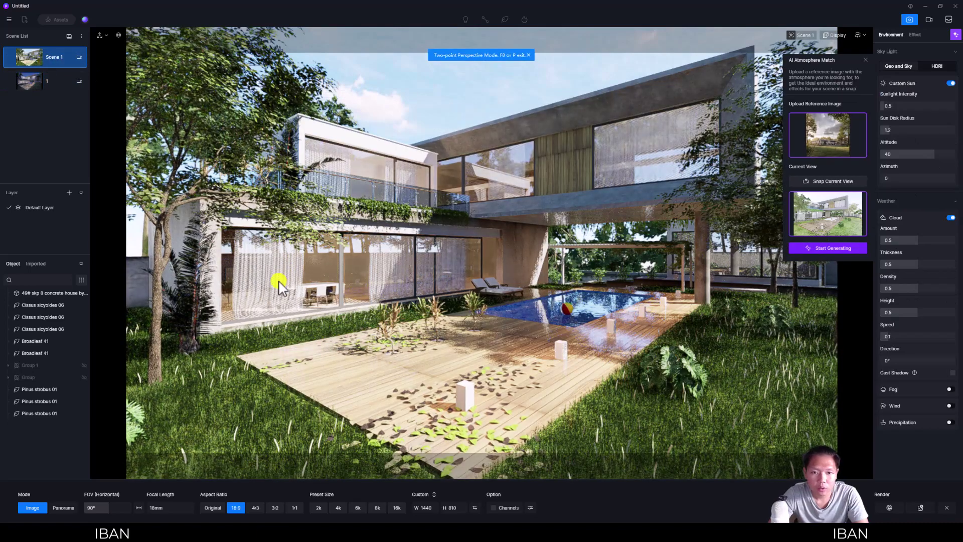
left_click(817, 247)
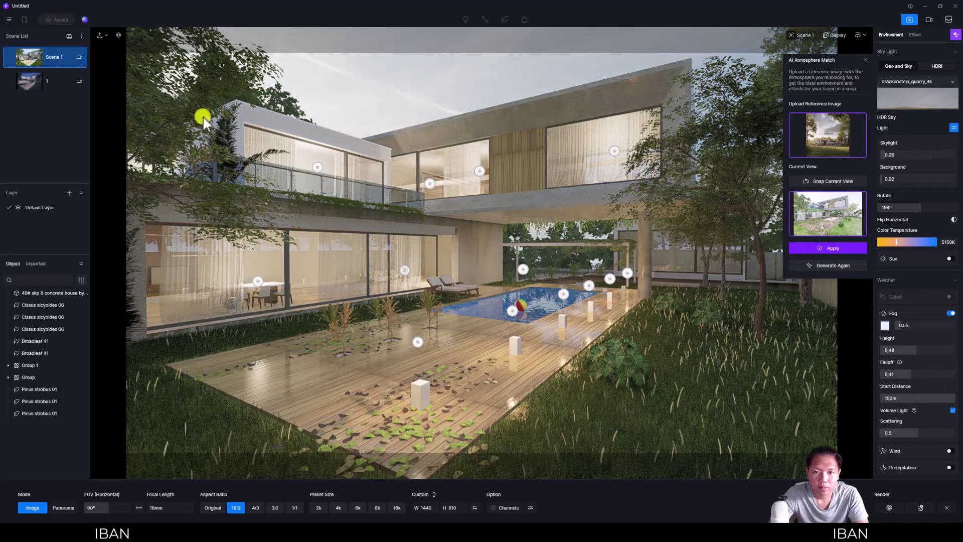
left_click(51, 83)
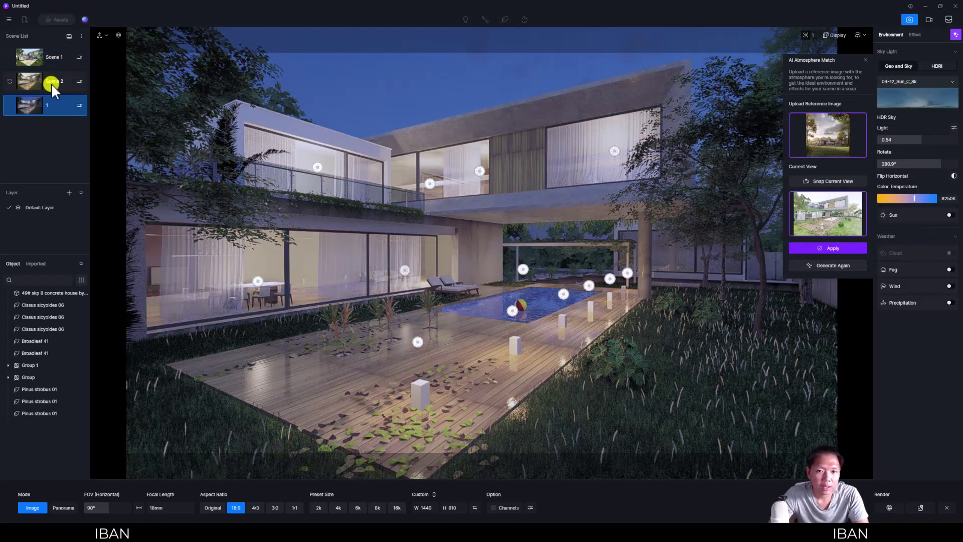
left_click(51, 84)
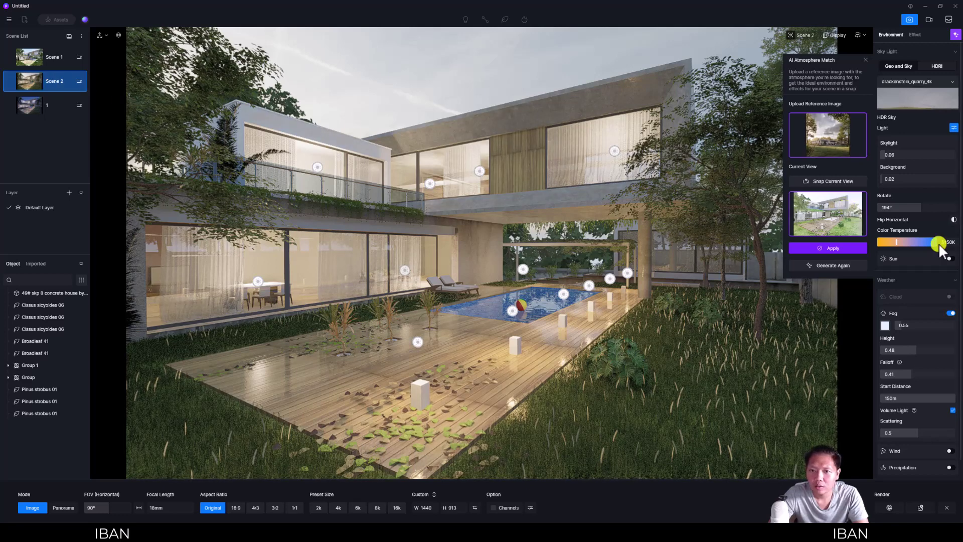
left_click(592, 531)
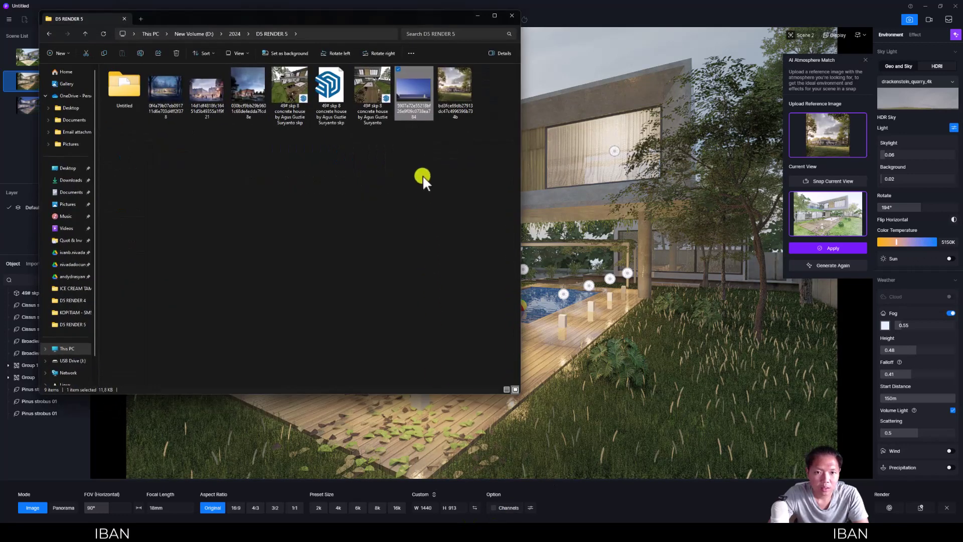
View the sunny tree-framed house reference enlarged in Photos beside foggy Scene 2
double_click(456, 93)
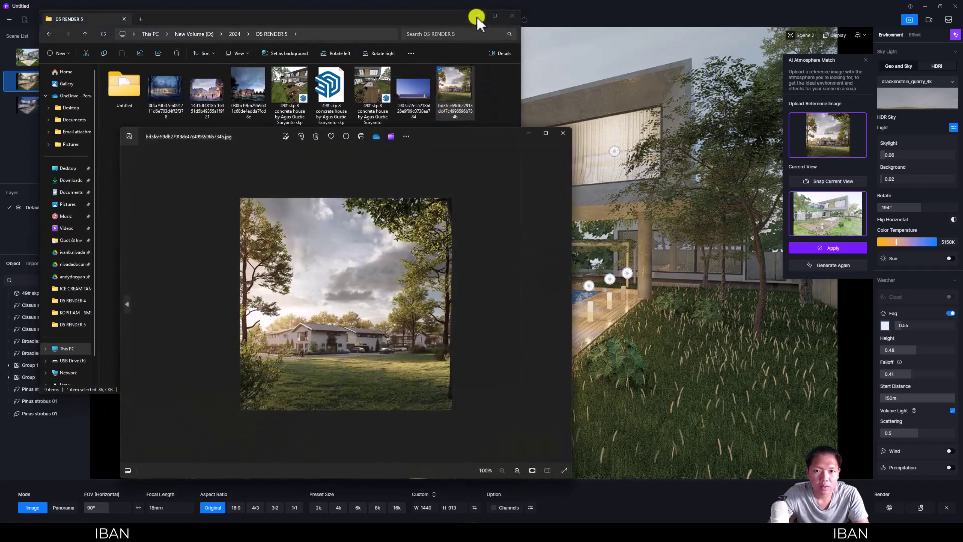
left_click(478, 16)
scroll(405, 299, "up", 1)
scroll(410, 261, "up", 2)
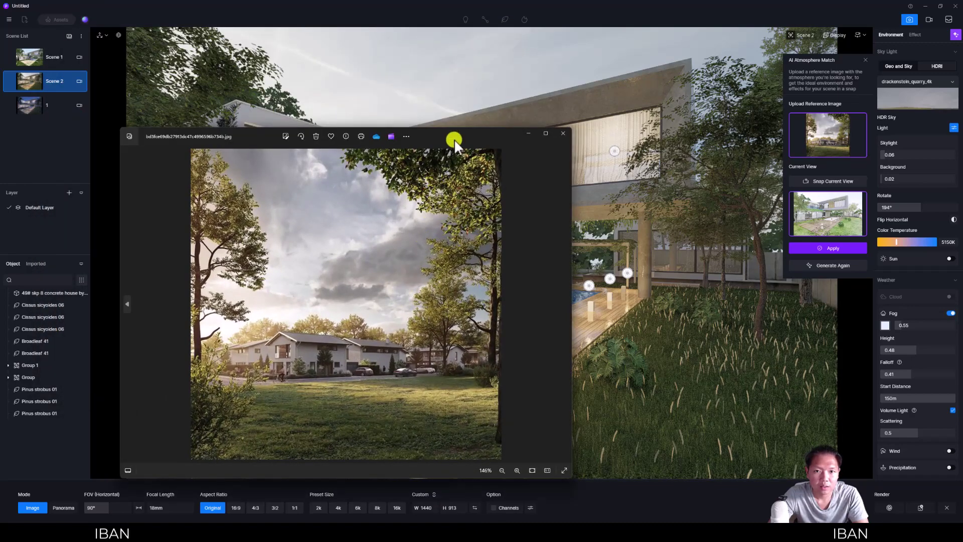
mouse_move(453, 139)
left_mouse_down()
mouse_move(787, 260)
mouse_move(426, 263)
mouse_move(561, 164)
left_mouse_up()
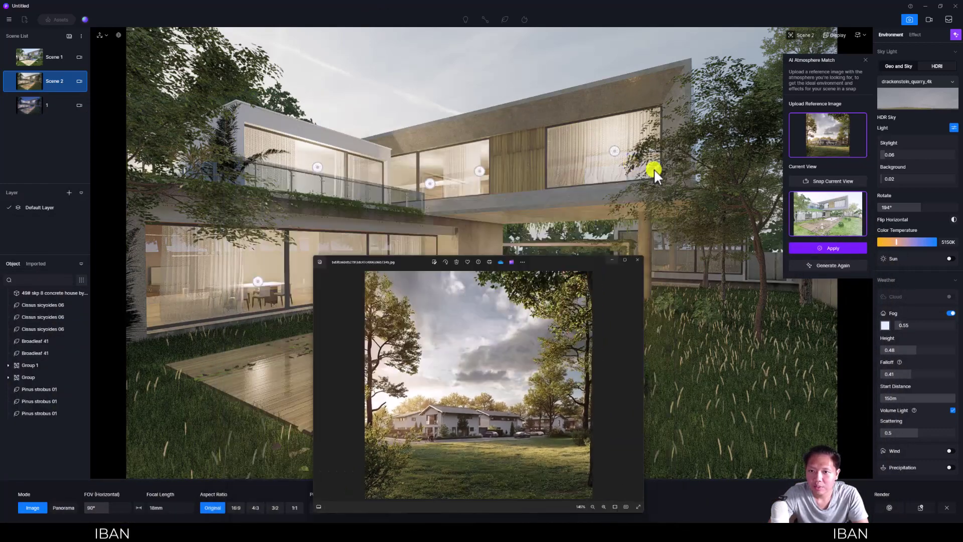
left_click(654, 168)
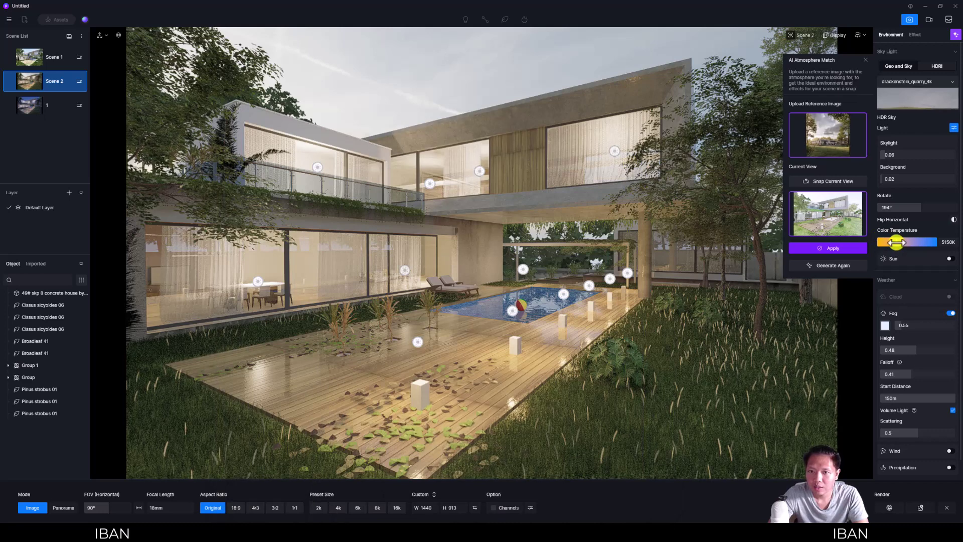
Adjust the sky light colour temperature, cancel a render, and add and select scene 4
mouse_move(896, 243)
left_mouse_down()
mouse_move(887, 242)
mouse_move(900, 243)
left_mouse_up()
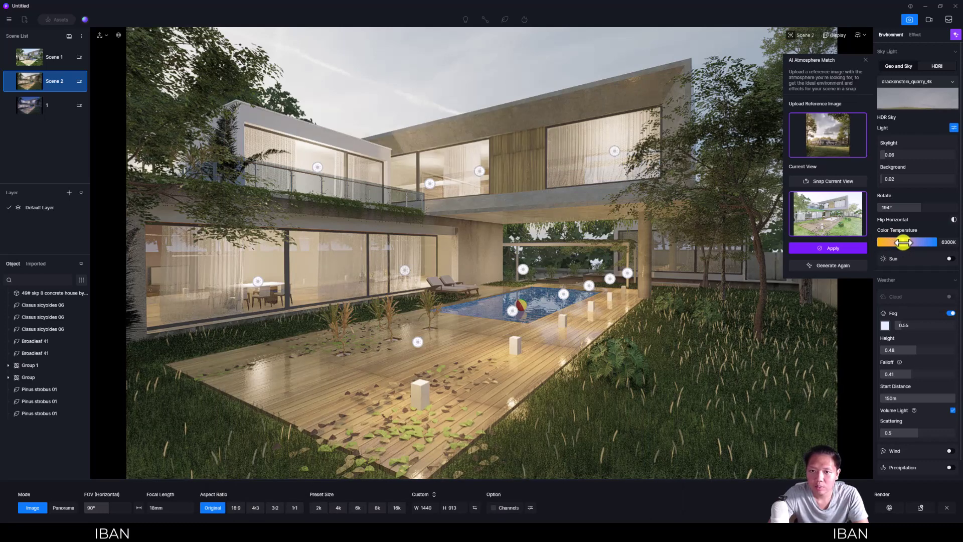
left_click_drag(902, 243, 896, 243)
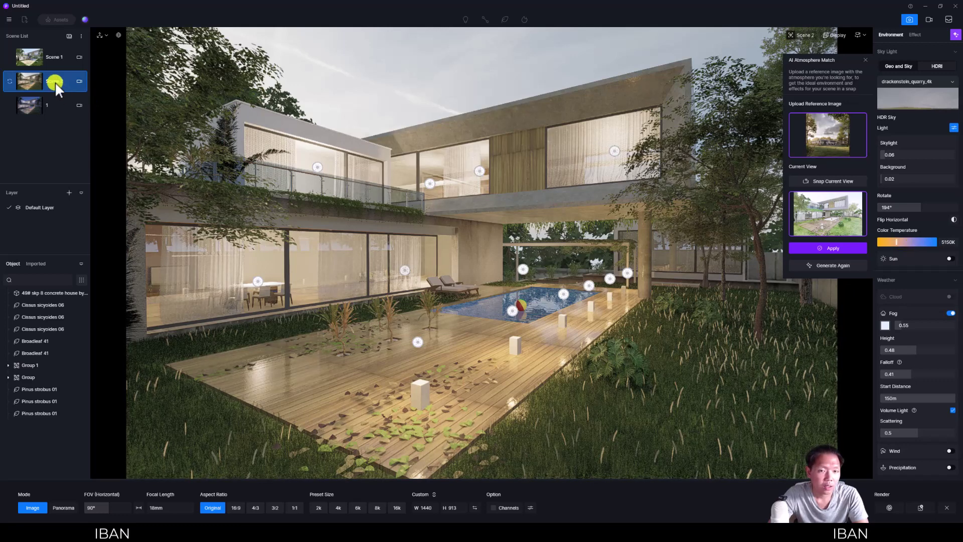
left_click(891, 511)
key("Return")
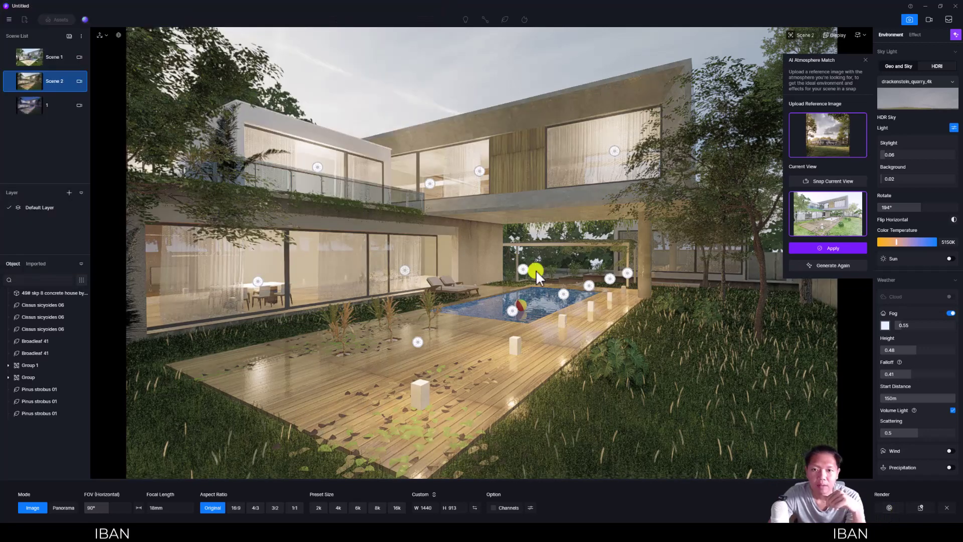
left_click(70, 36)
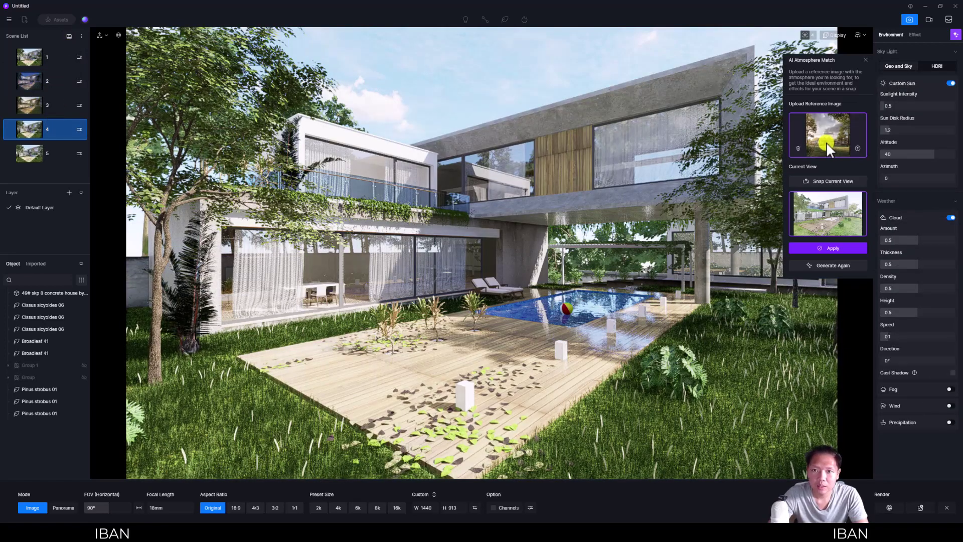
left_click(855, 146)
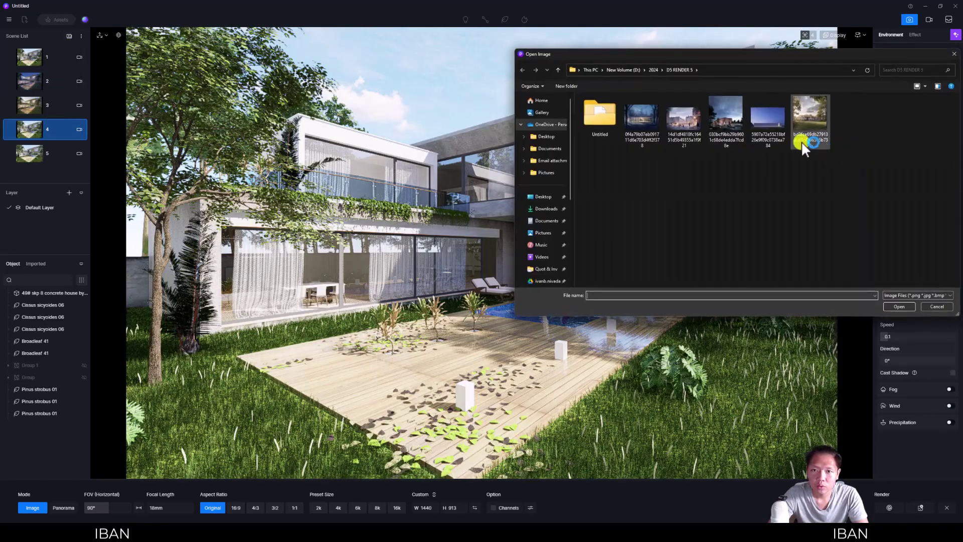
Re-light scene 4 from the snowy city night photo and render the frosty evening result
double_click(687, 125)
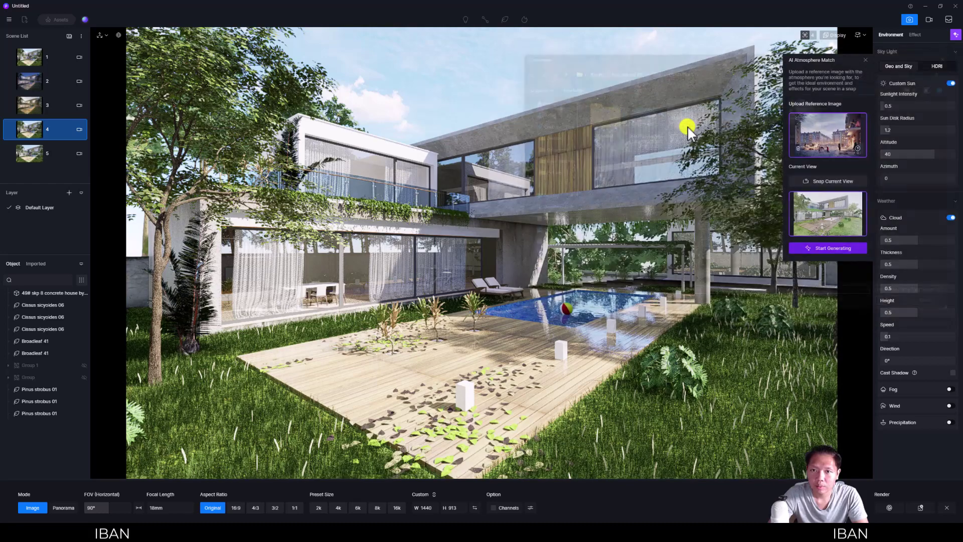
left_click(828, 248)
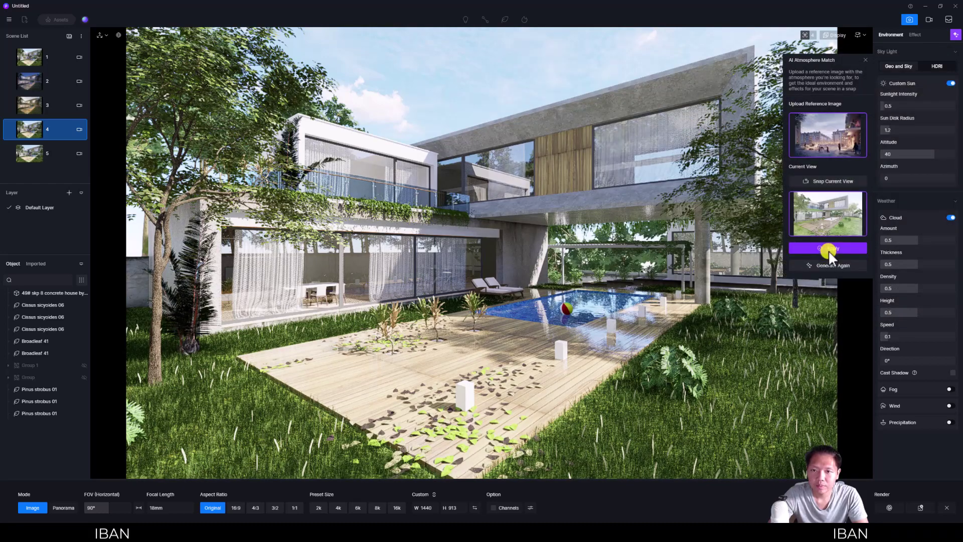
left_click(828, 250)
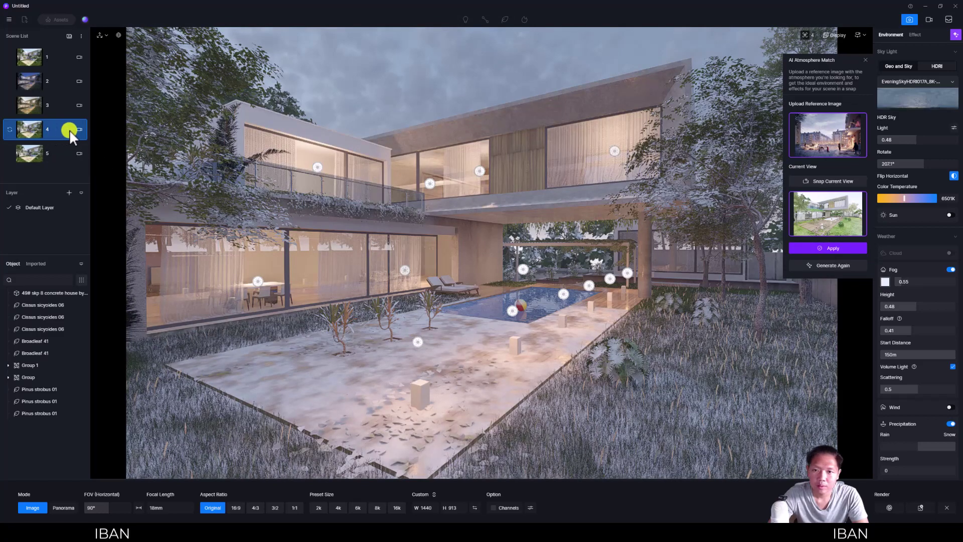
left_click(885, 507)
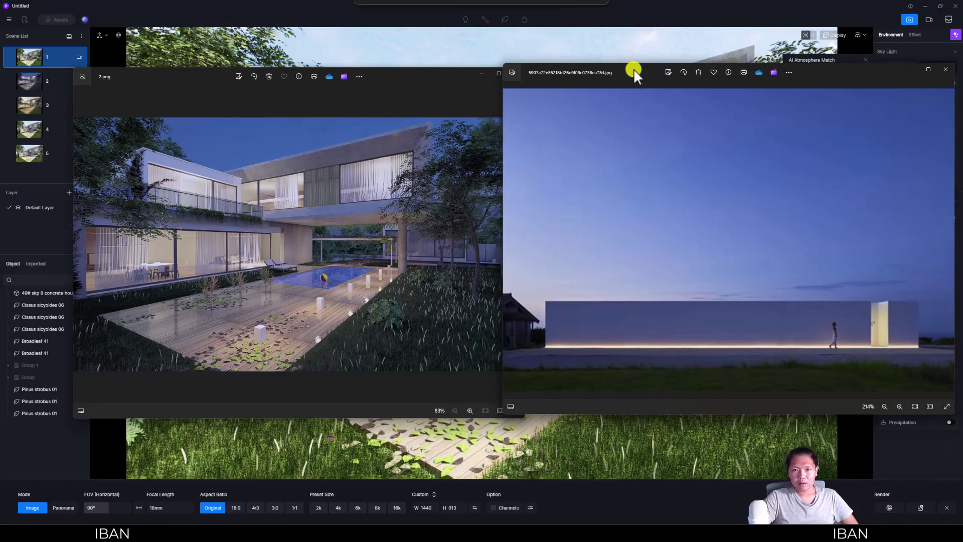
Arrange the 2.png dusk render beside the twilight reference in Photos, then reopen the tes folder
left_click_drag(634, 68, 651, 71)
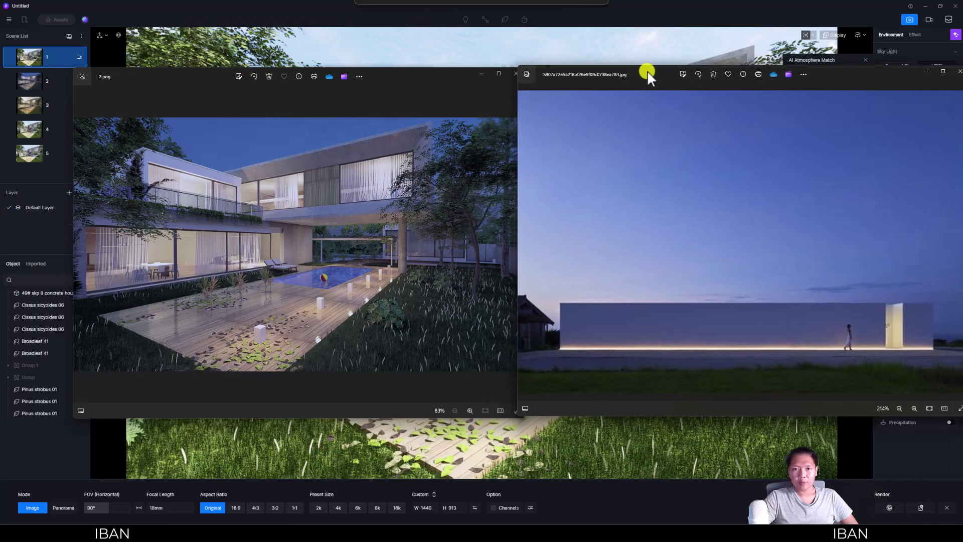
left_click_drag(441, 74, 439, 69)
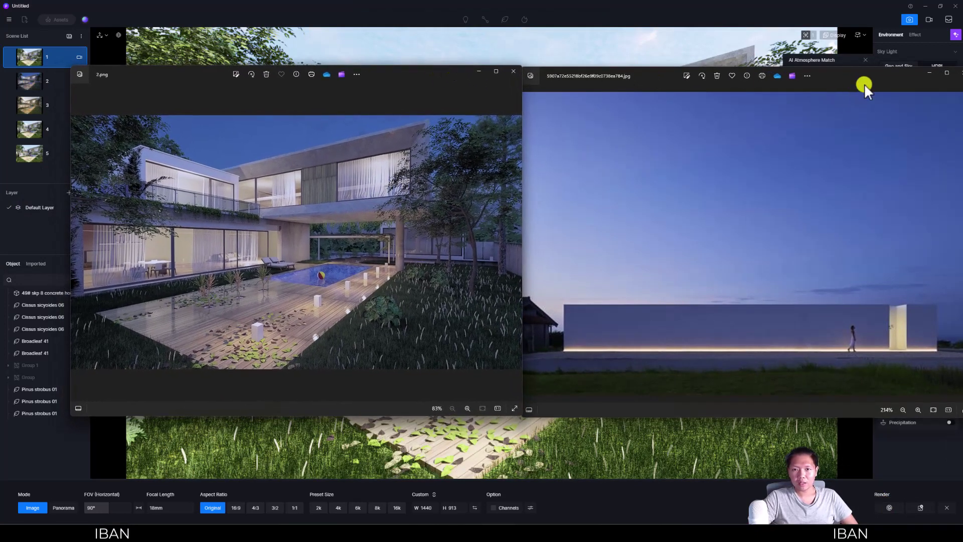
left_click(858, 76)
mouse_move(859, 76)
left_mouse_down()
mouse_move(760, 73)
mouse_move(858, 76)
left_mouse_up()
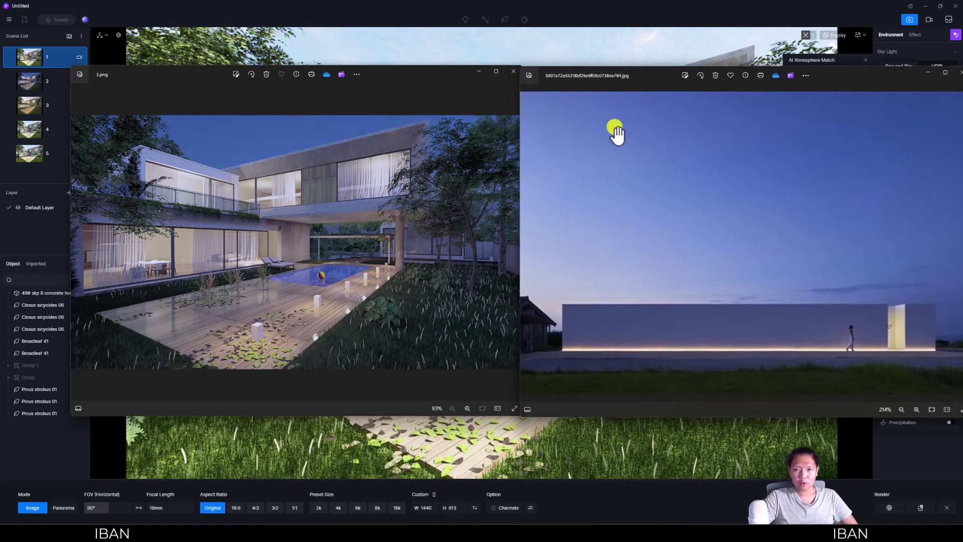
left_click(287, 146)
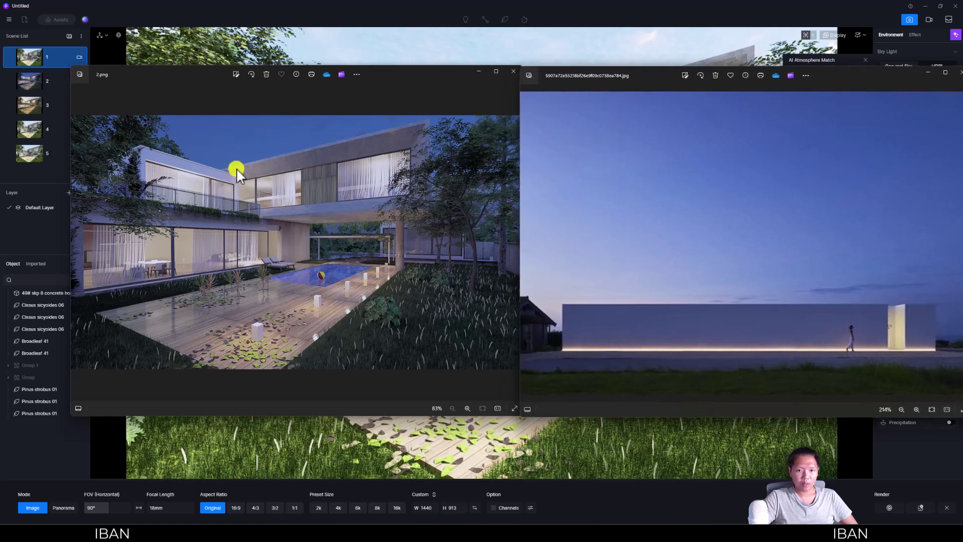
left_click(412, 516)
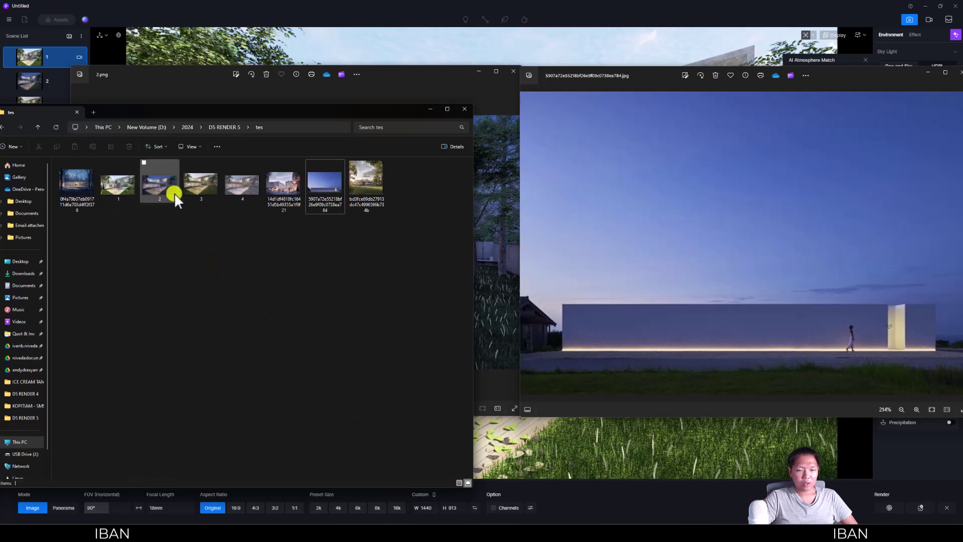
Open render 4.png and the snowy city reference image from the tes folder
double_click(238, 193)
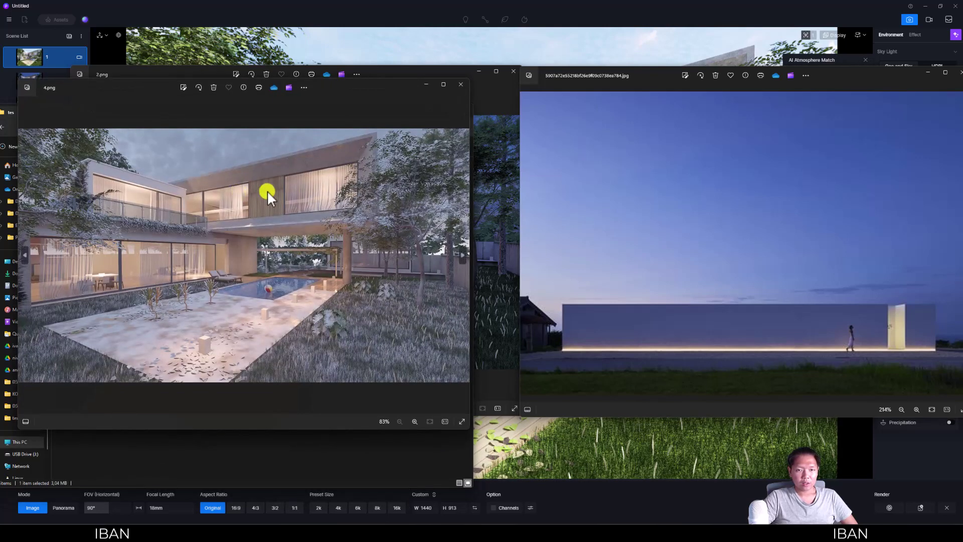
left_click(317, 446)
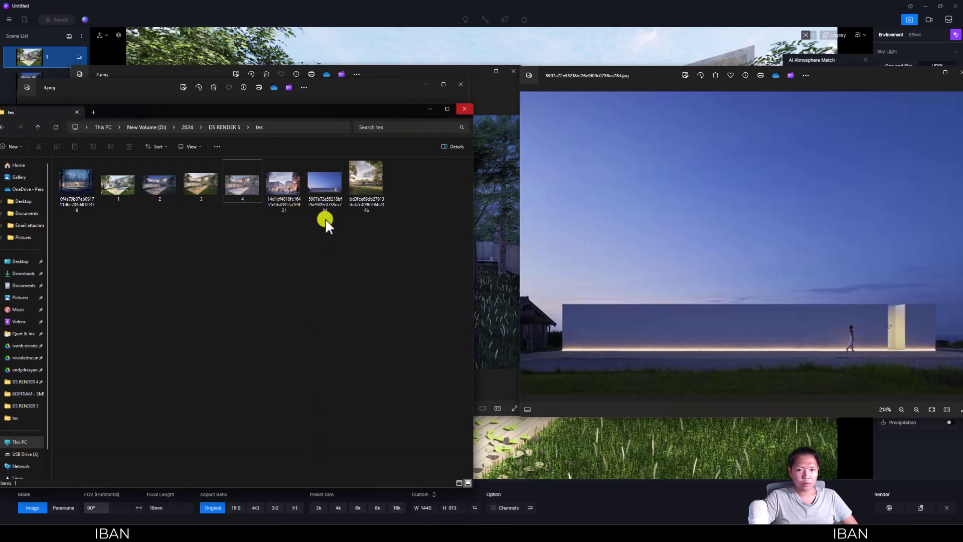
double_click(286, 191)
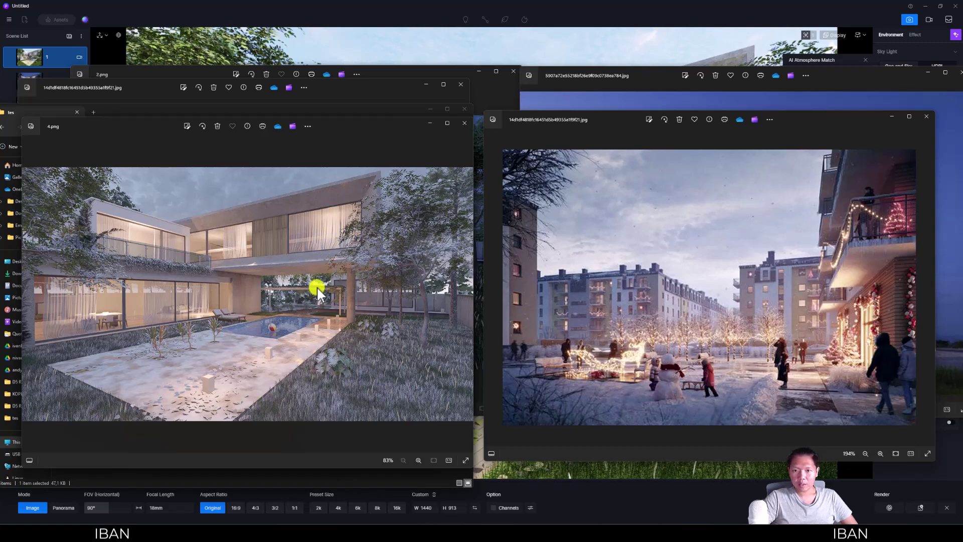
left_click(363, 108)
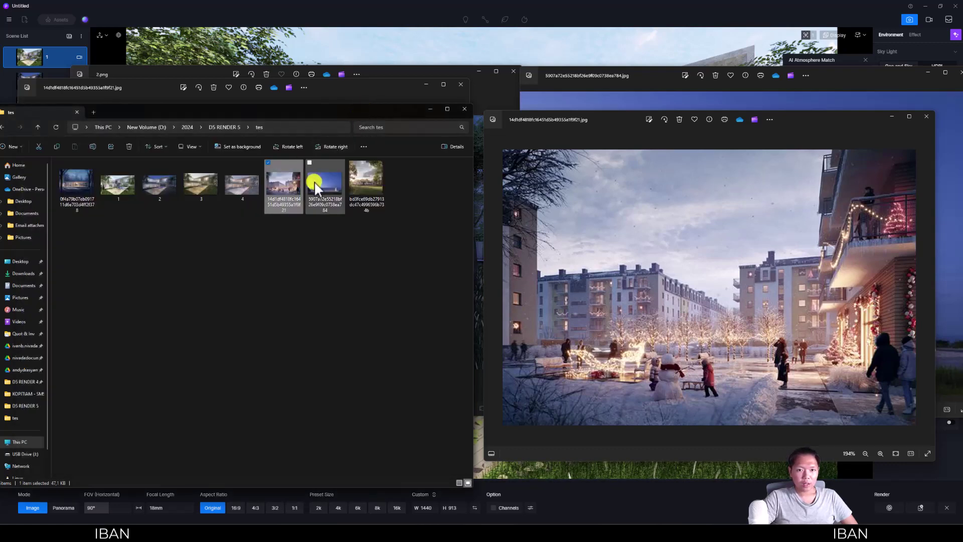
Open 3.png and the sunny landscape reference, then minimise the 2.png window
left_click(241, 188)
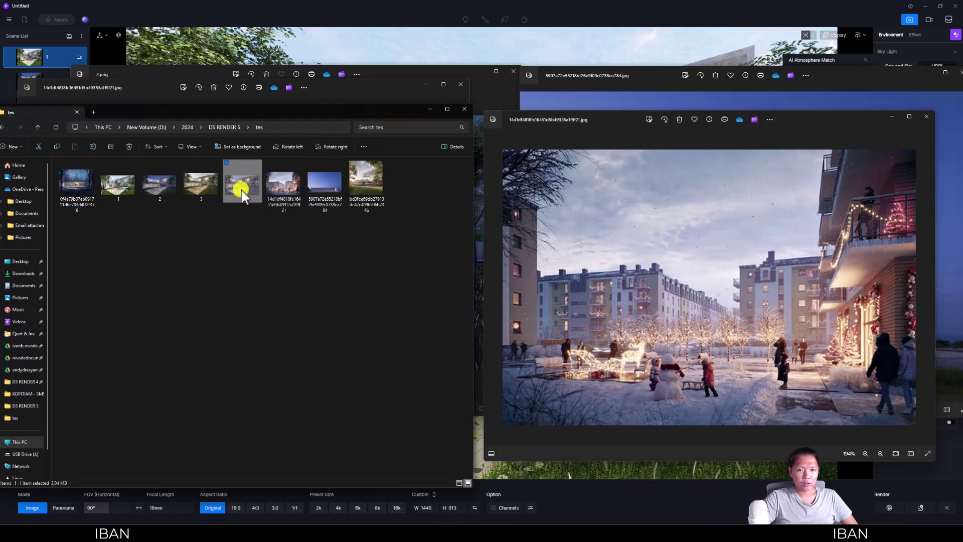
left_click(121, 185)
double_click(201, 188)
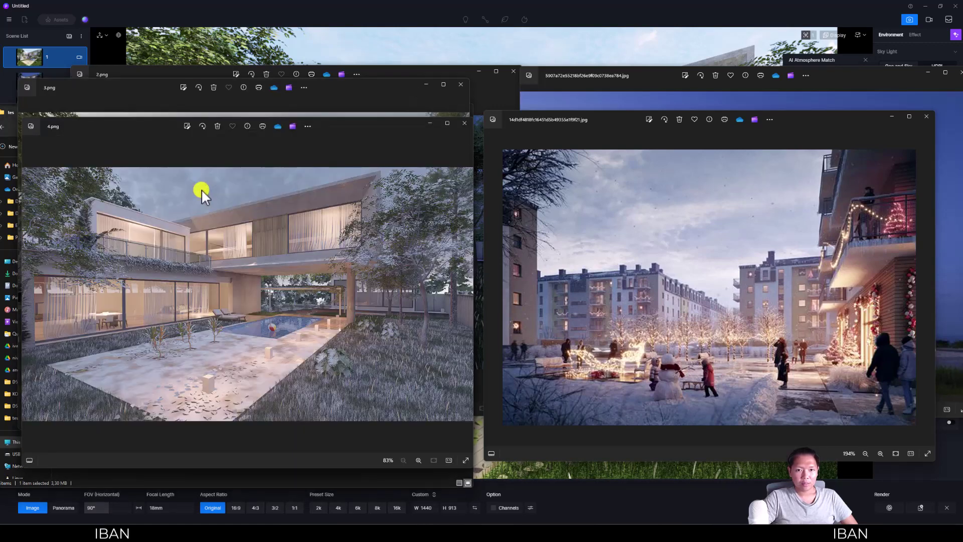
left_click(379, 97)
left_click(380, 86)
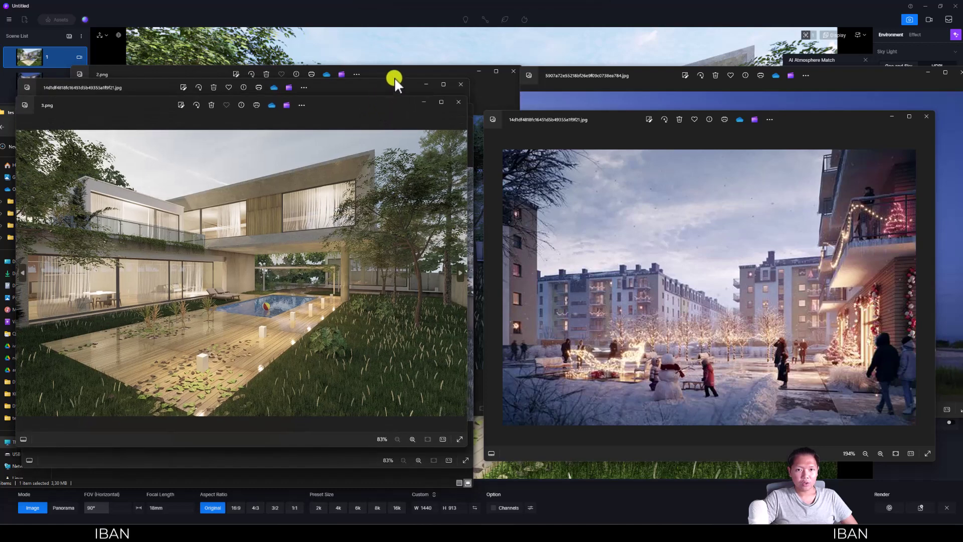
left_click(398, 68)
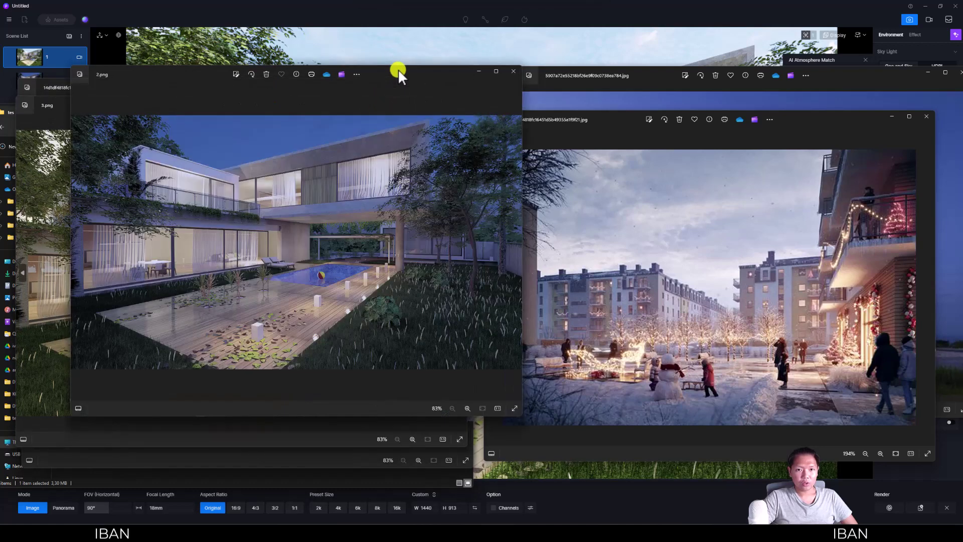
left_click(338, 472)
double_click(367, 182)
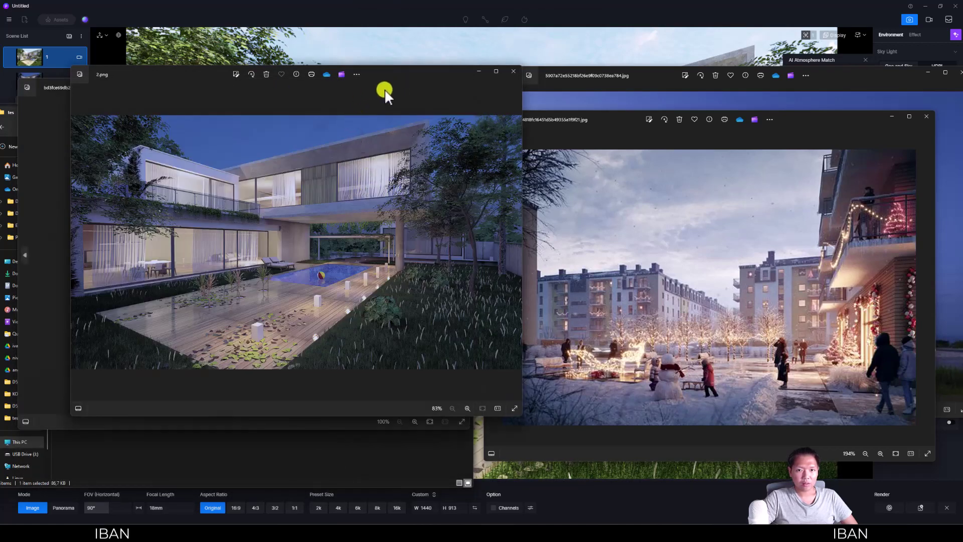
left_click(482, 70)
Arrange the landscape reference and 3.png Photos windows side by side for comparison
mouse_move(408, 92)
left_mouse_down()
mouse_move(671, 129)
mouse_move(857, 113)
left_mouse_up()
left_click(402, 103)
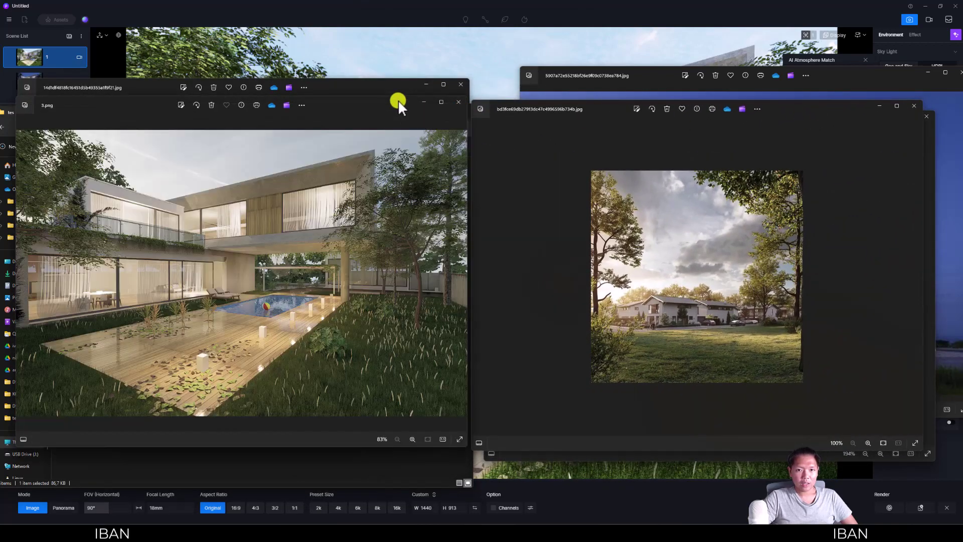
left_click_drag(395, 100, 431, 118)
scroll(724, 258, "up", 3)
scroll(724, 262, "down", 1)
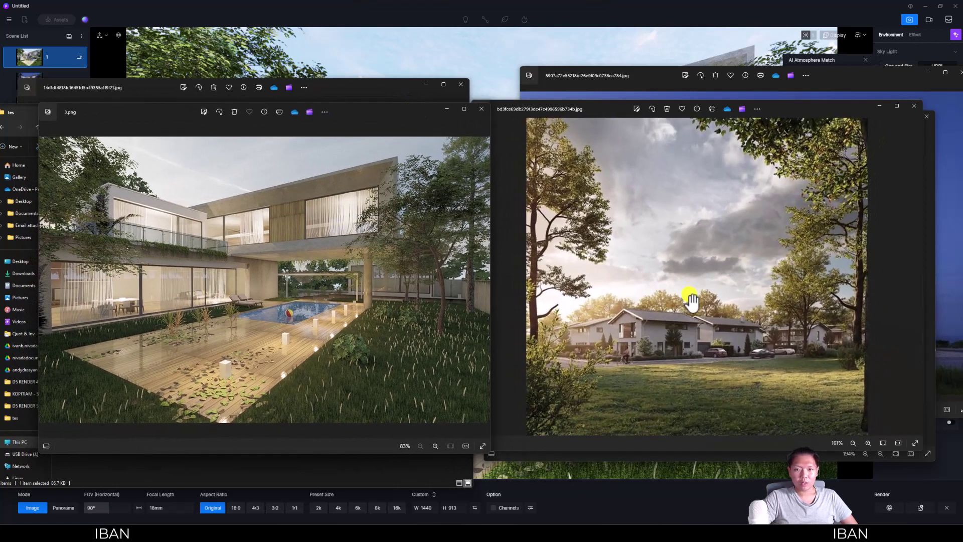
scroll(582, 286, "down", 2)
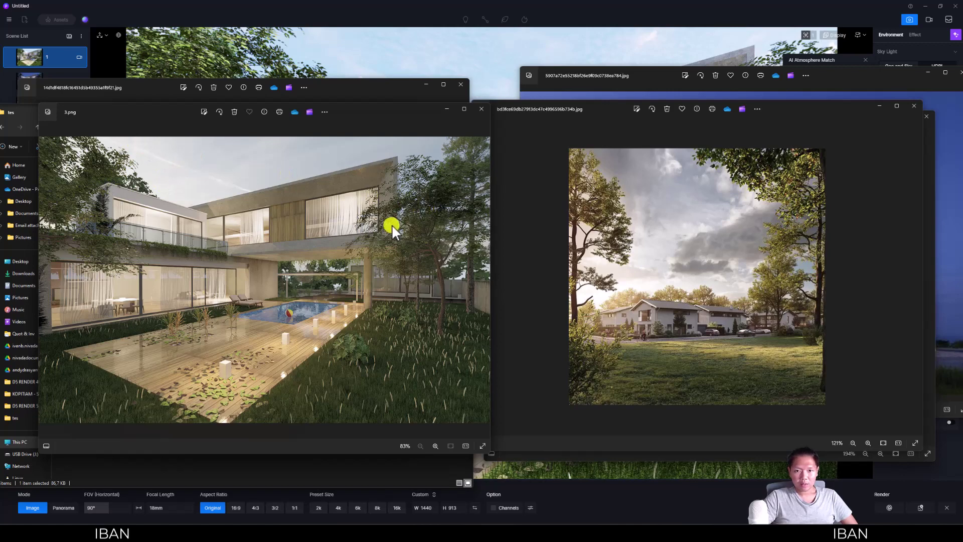
Close the 3.png and landscape previews, then briefly preview image 2 and close it
left_click(479, 111)
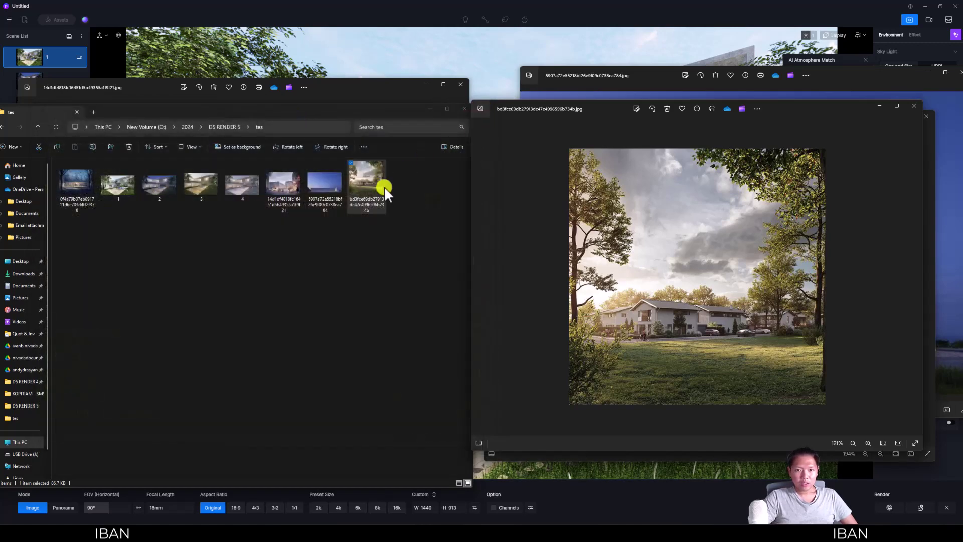
left_click(914, 106)
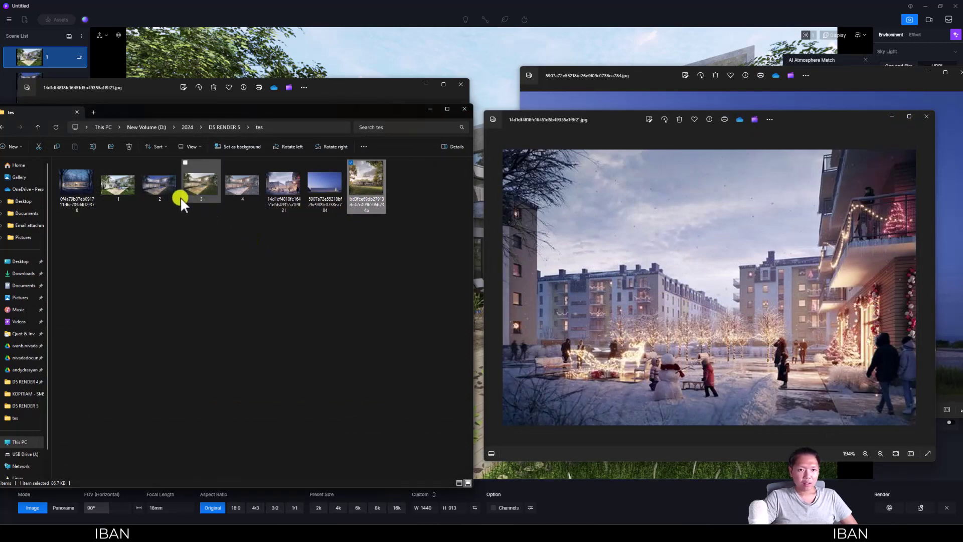
double_click(161, 188)
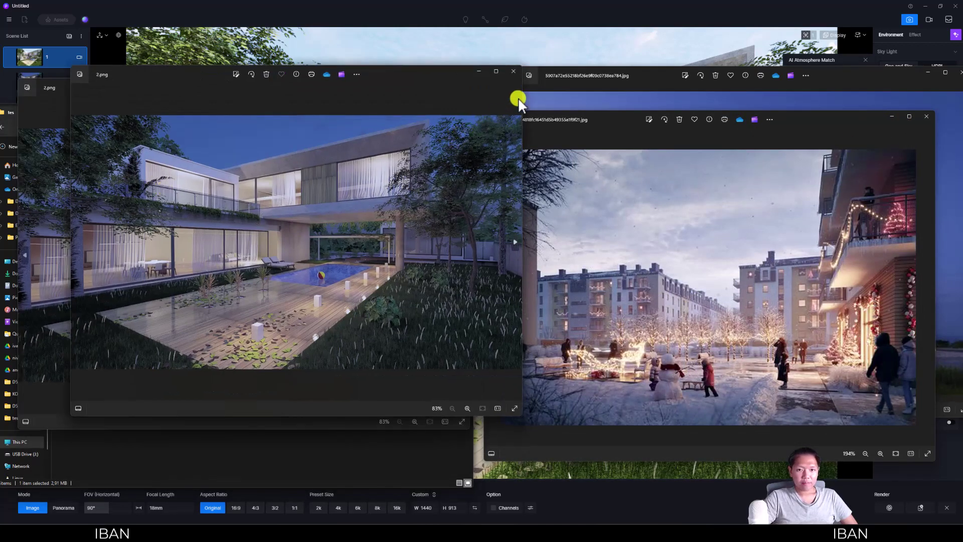
left_click(510, 73)
Open 2.png in Photoshop via Open with
right_click(154, 187)
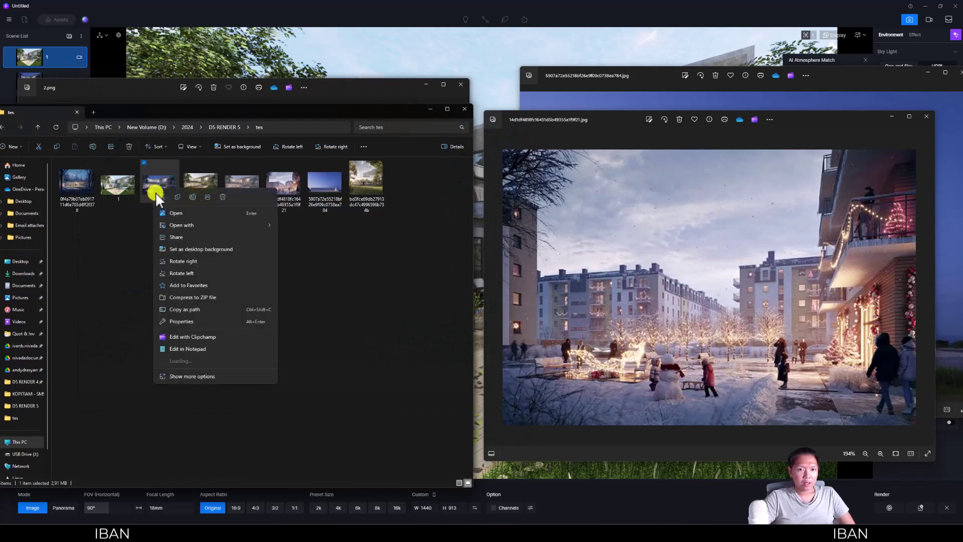
mouse_move(182, 225)
left_click(315, 249)
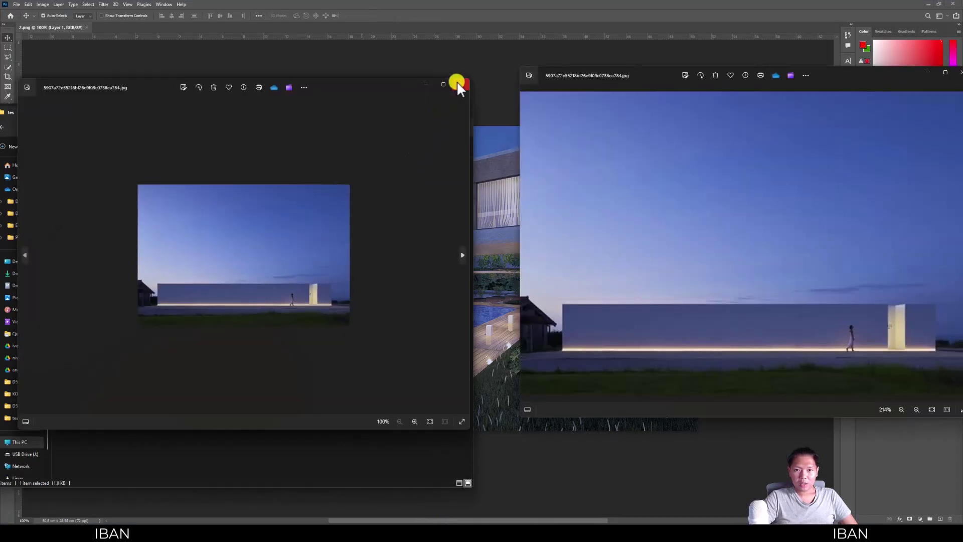
left_click(460, 85)
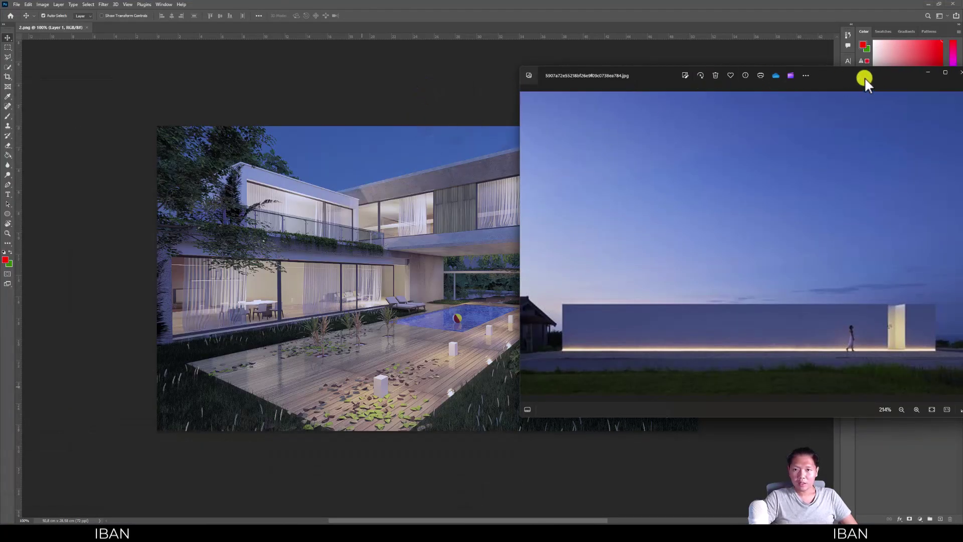
Drag the 5907a72e dusk reference onto the 2.png canvas as an embedded smart object
mouse_move(864, 76)
left_mouse_down()
mouse_move(666, 143)
mouse_move(683, 144)
left_mouse_up()
scroll(594, 248, "down", 1)
scroll(594, 248, "down", 1)
scroll(600, 222, "up", 1)
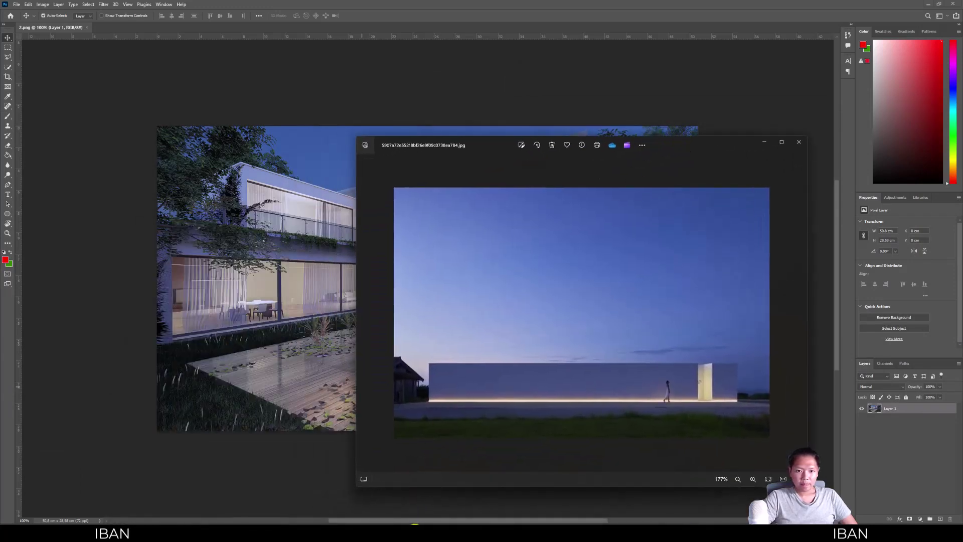
left_click_drag(325, 183, 565, 104)
left_click_drag(468, 36, 476, 431)
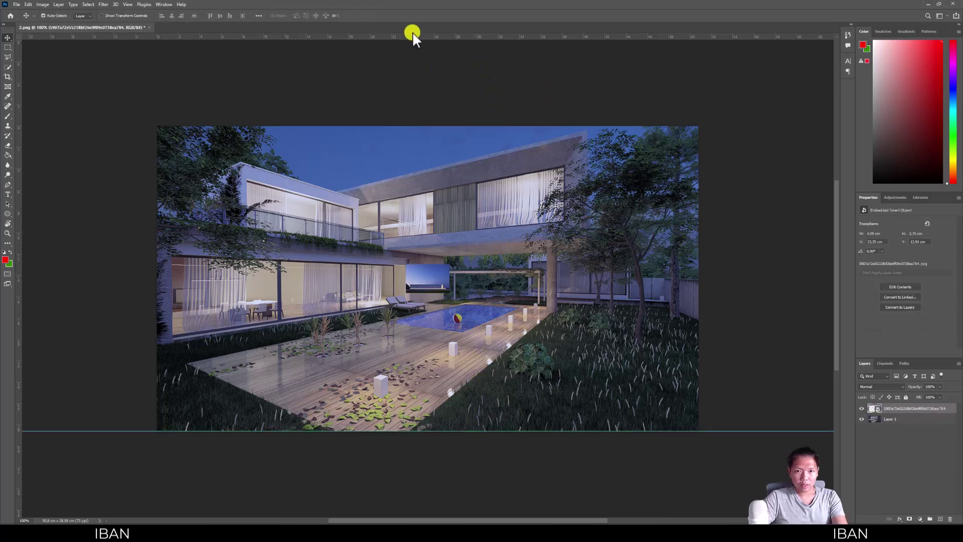
scroll(430, 236, "down", 2, "alt")
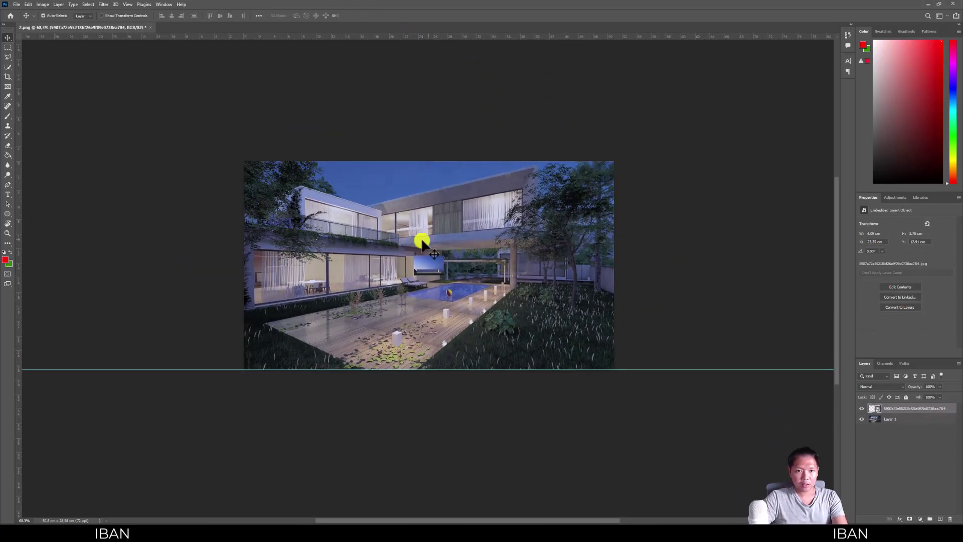
Extend the canvas downward and scale the dusk reference into the new space below
key("c")
left_click_drag(421, 381, 428, 453)
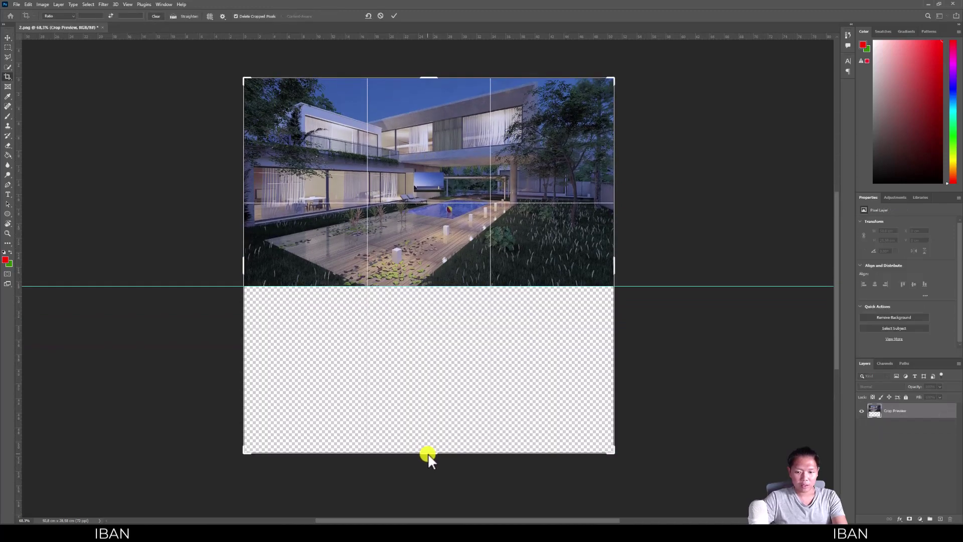
key("Return")
key("v")
mouse_move(422, 185)
left_mouse_down()
mouse_move(302, 313)
mouse_move(562, 433)
left_mouse_up()
key("ctrl+t")
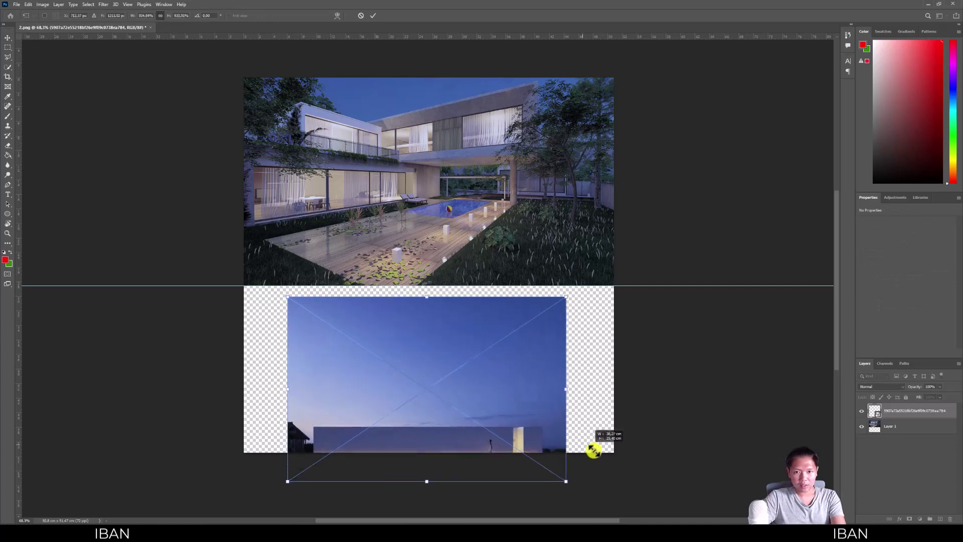
left_click_drag(585, 495, 517, 448)
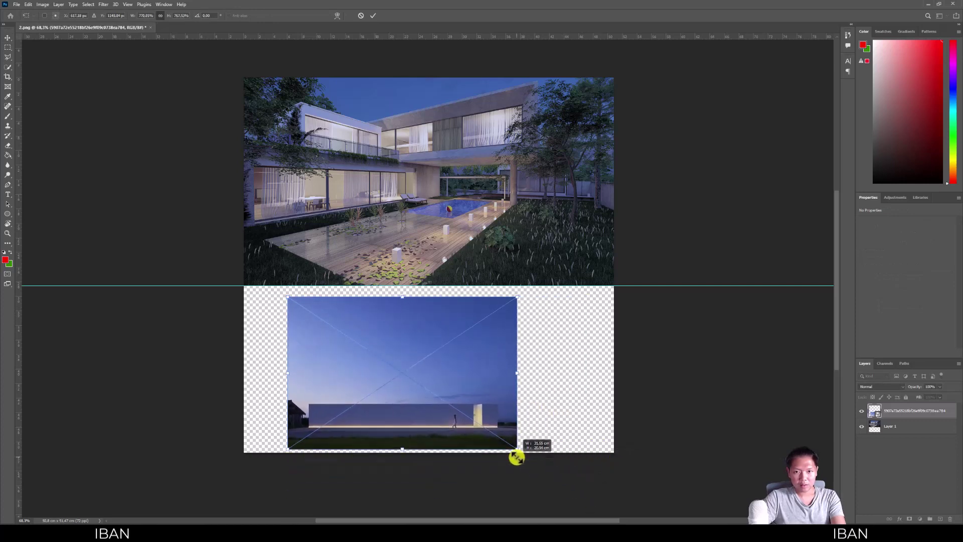
left_click_drag(499, 372, 513, 371)
key("Return")
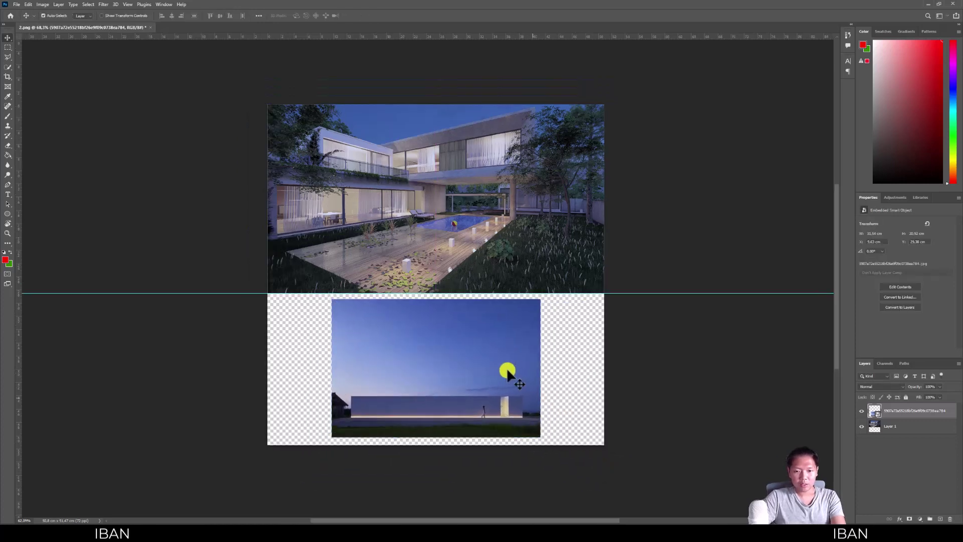
Select the render's Layer 1 and open the Camera Raw filter on it
scroll(495, 331, "down", 1, "alt")
left_click(913, 427)
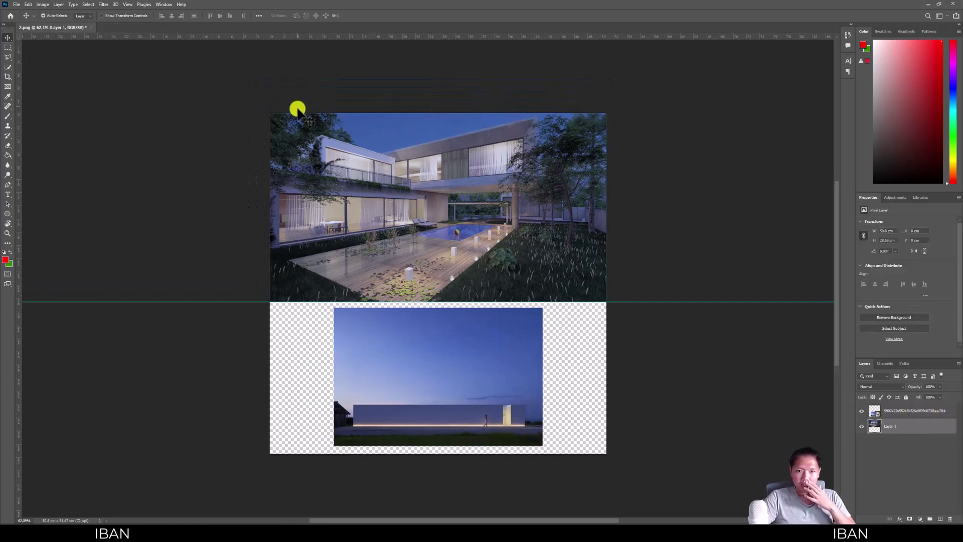
scroll(465, 398, "up", 4, "alt")
scroll(466, 399, "down", 2, "alt")
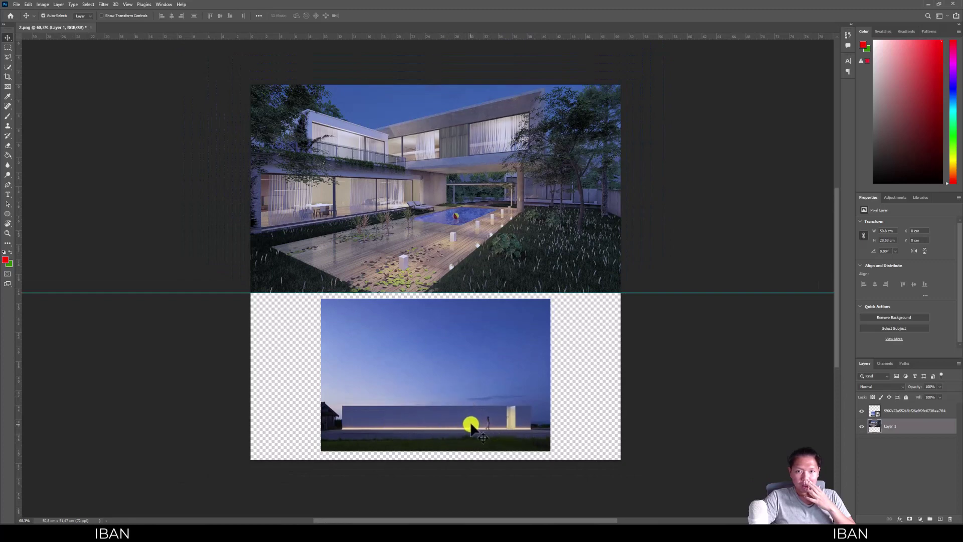
left_click(106, 4)
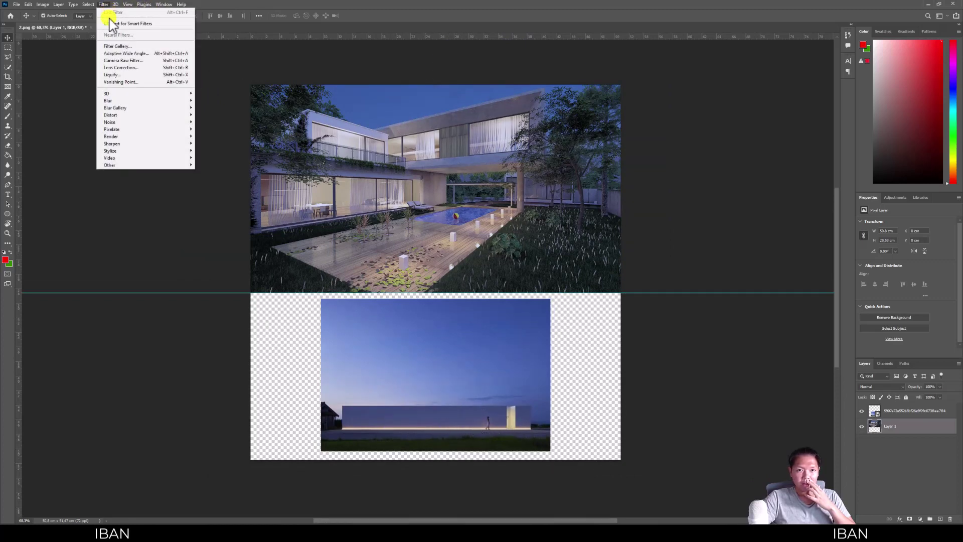
left_click(120, 61)
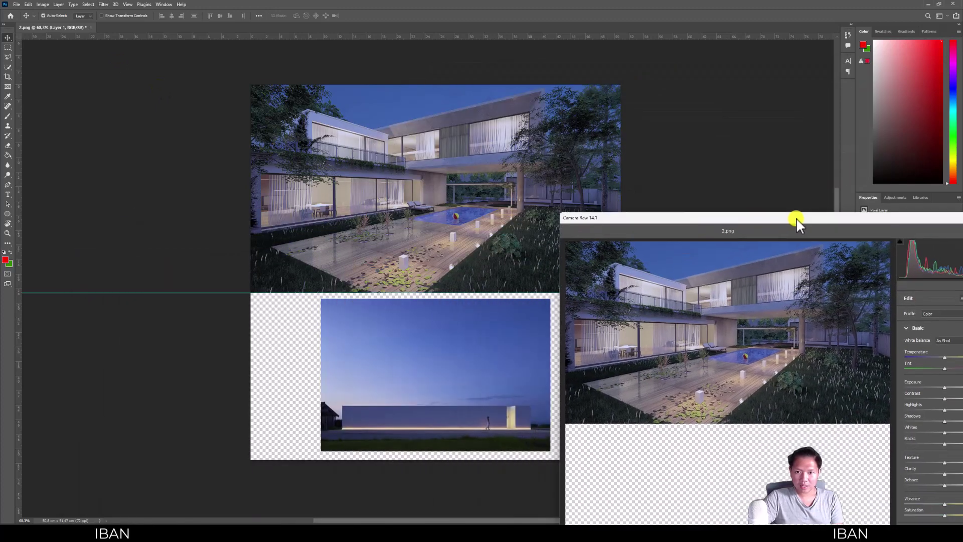
In Camera Raw, expand Curve and Color Mixer and show the HSL Luminance controls
mouse_move(640, 89)
left_mouse_down()
mouse_move(793, 215)
mouse_move(727, 149)
mouse_move(737, 152)
left_mouse_up()
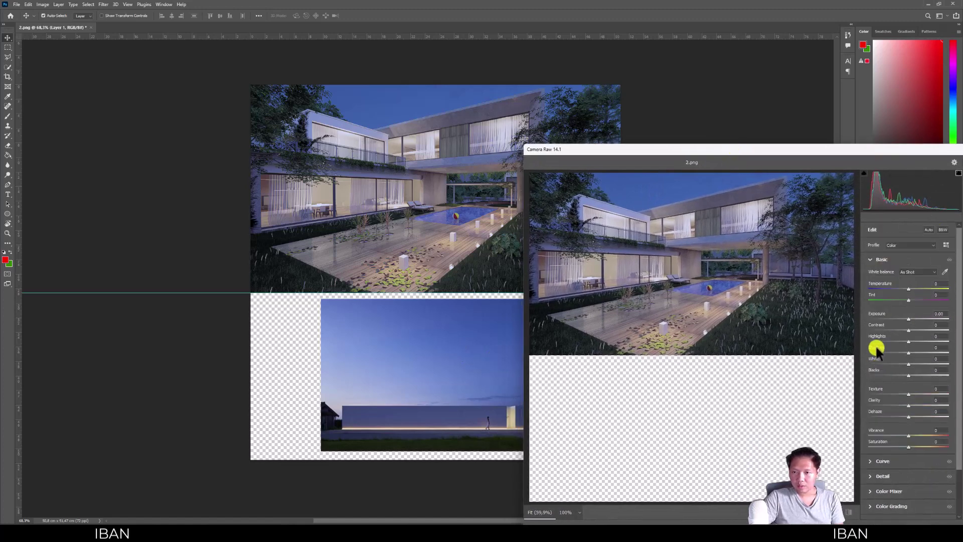
scroll(871, 301, "down", 3)
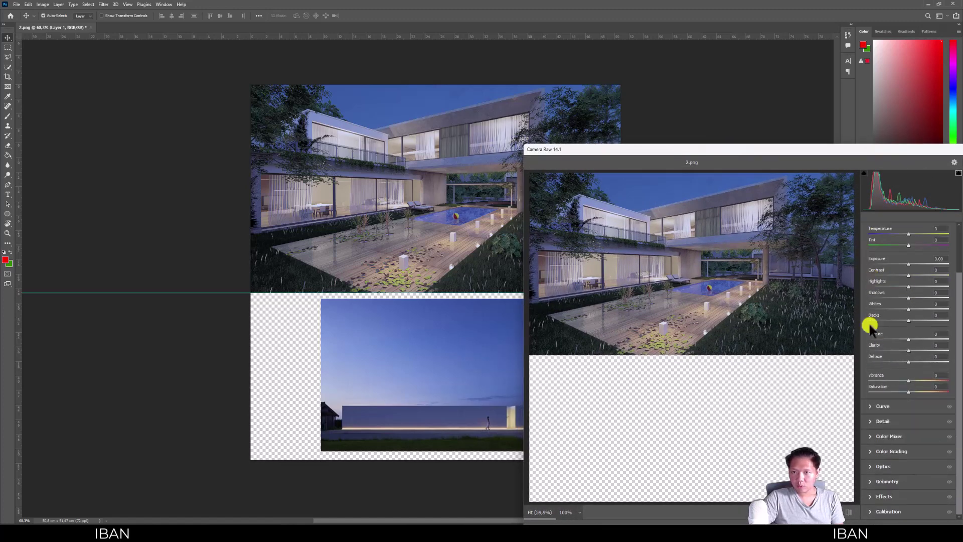
left_click(871, 408)
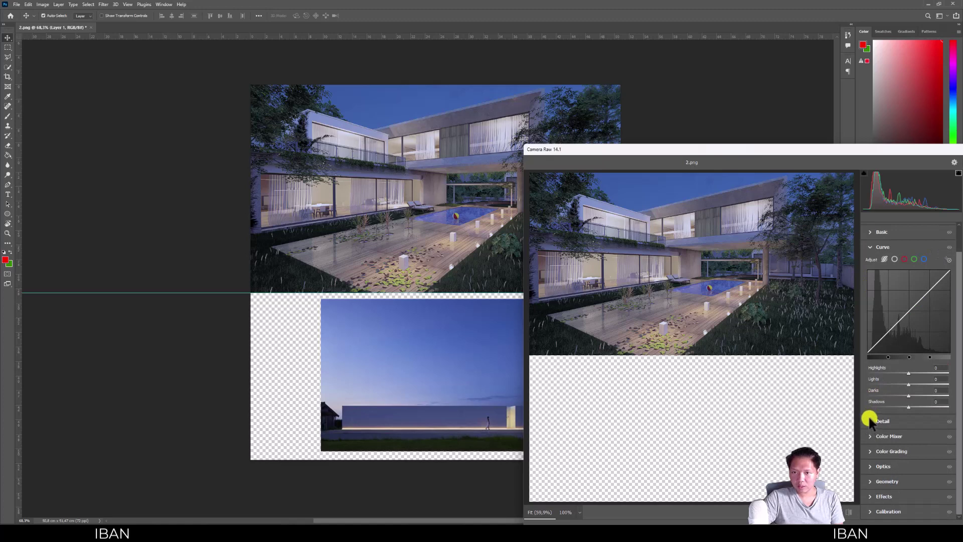
left_click(872, 437)
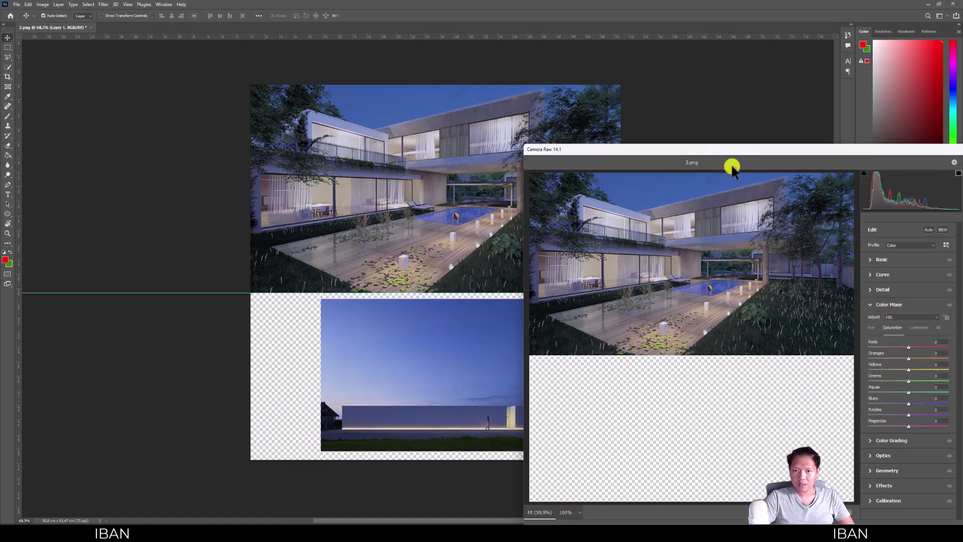
left_click(871, 327)
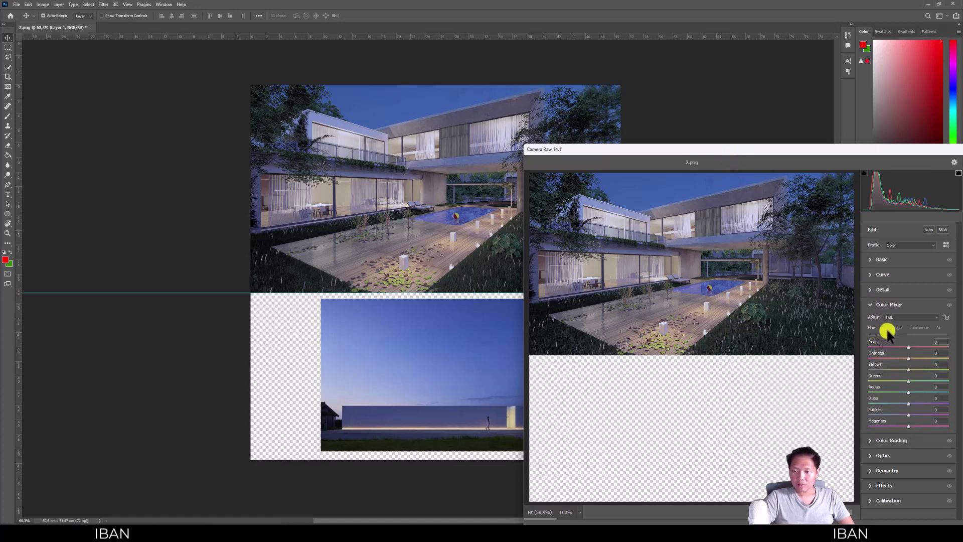
left_click(886, 328)
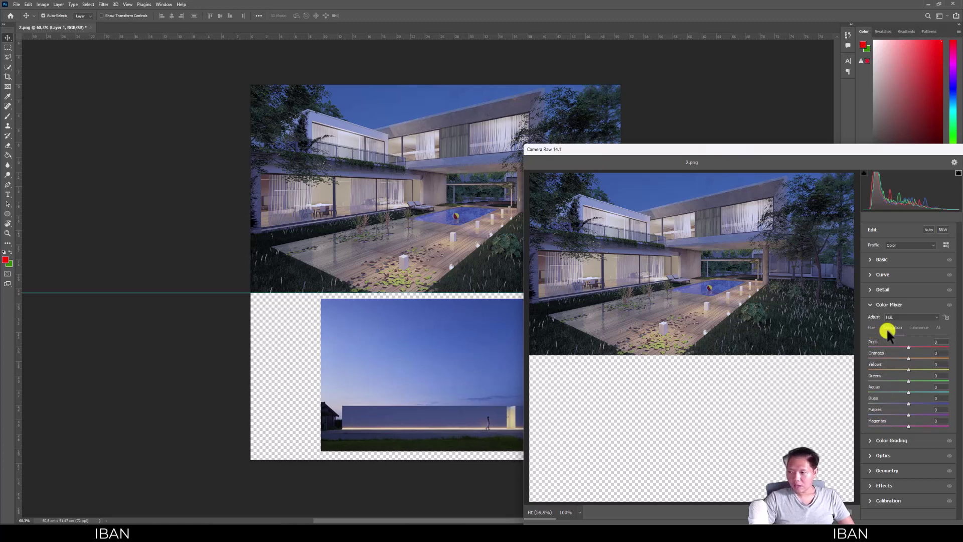
left_click(916, 328)
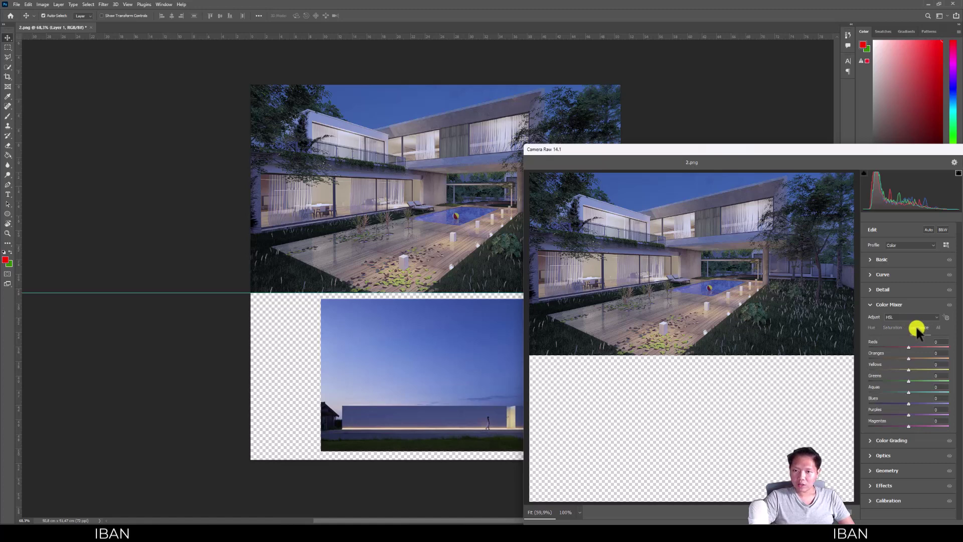
mouse_move(740, 149)
left_mouse_down()
mouse_move(777, 84)
mouse_move(751, 103)
left_mouse_up()
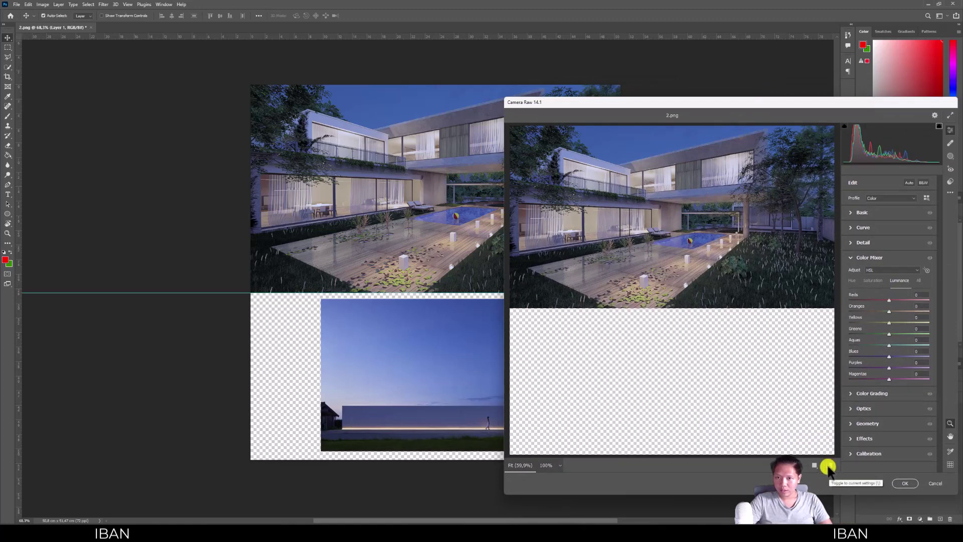
Raise the Oranges saturation in Color Mixer and lift Basic Highlights to about +42
left_click(828, 467)
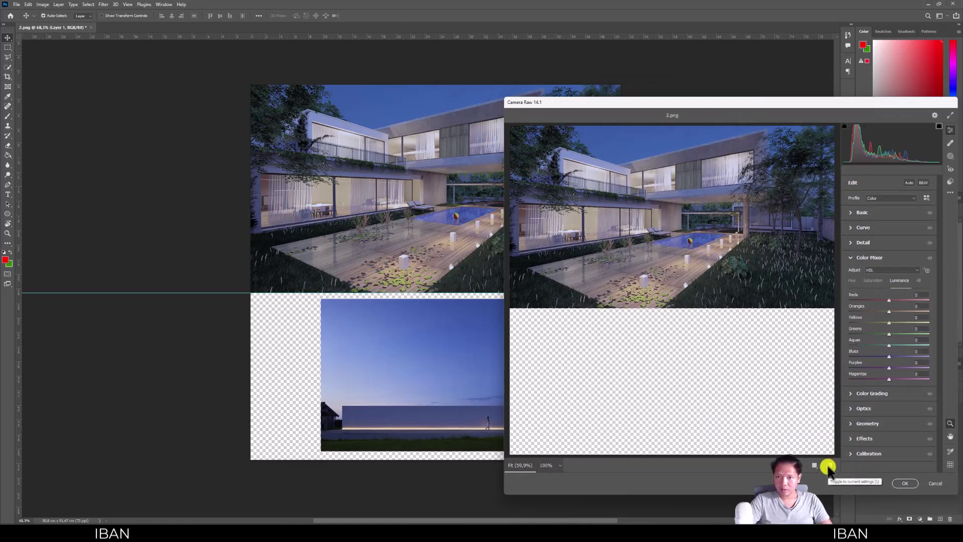
left_click(828, 467)
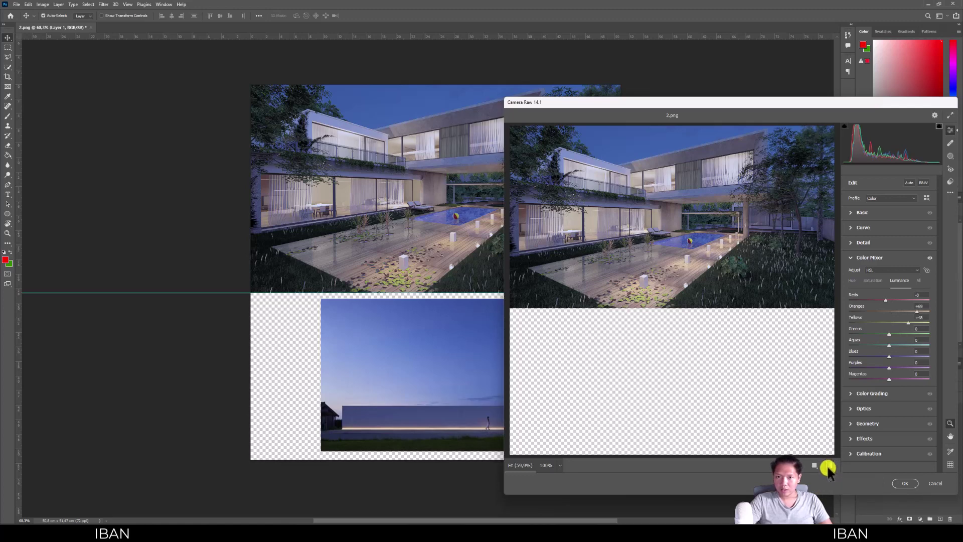
left_click(828, 468)
left_click(828, 467)
left_click(828, 467)
left_click(852, 280)
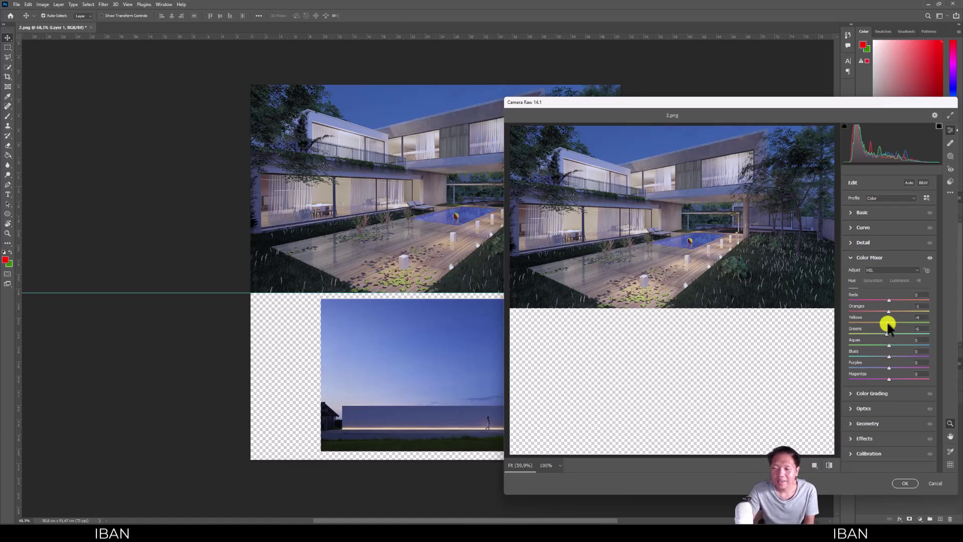
left_click(873, 281)
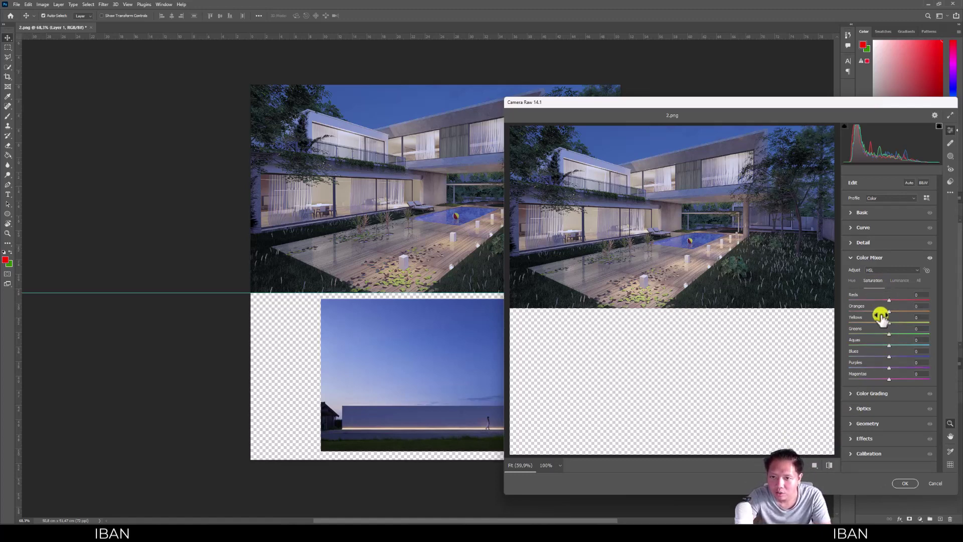
mouse_move(888, 312)
left_mouse_down()
mouse_move(921, 313)
mouse_move(903, 324)
left_mouse_up()
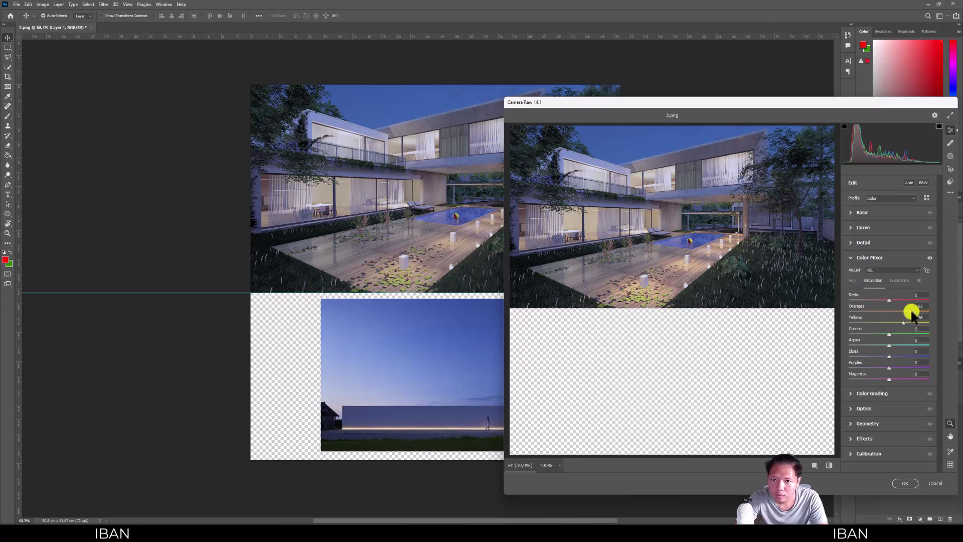
key("ctrl+alt+shift+h")
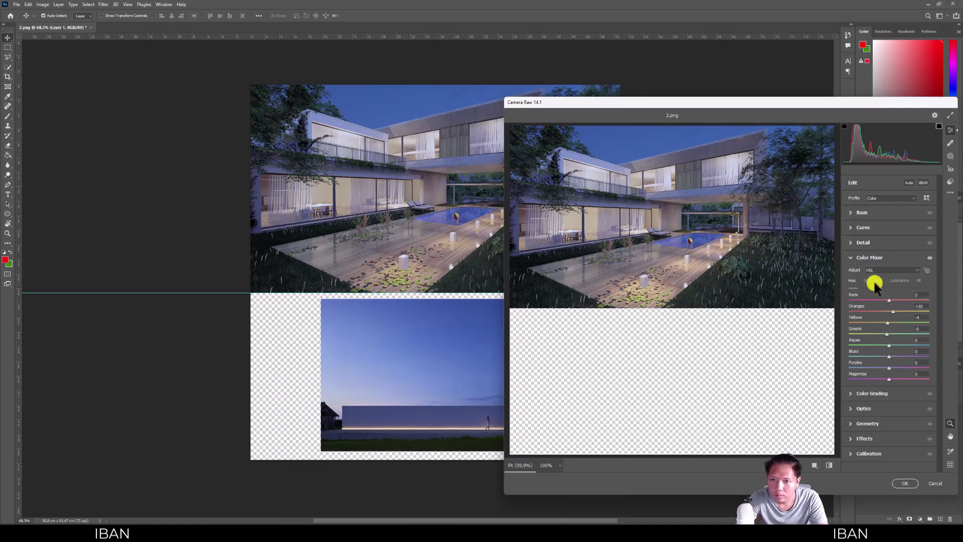
left_click(849, 211)
left_click_drag(890, 294, 916, 304)
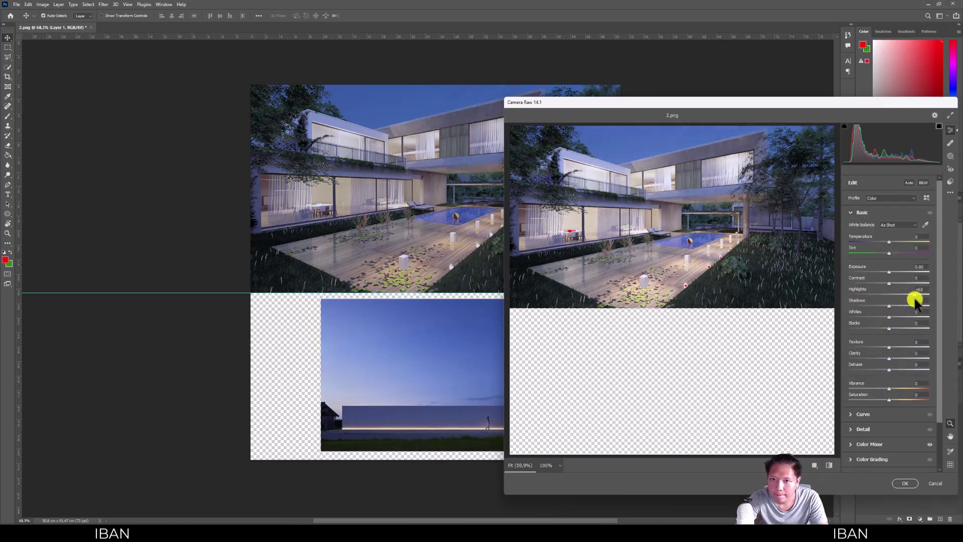
Compare before/after and shift the white balance Tint to +14
left_click(827, 465)
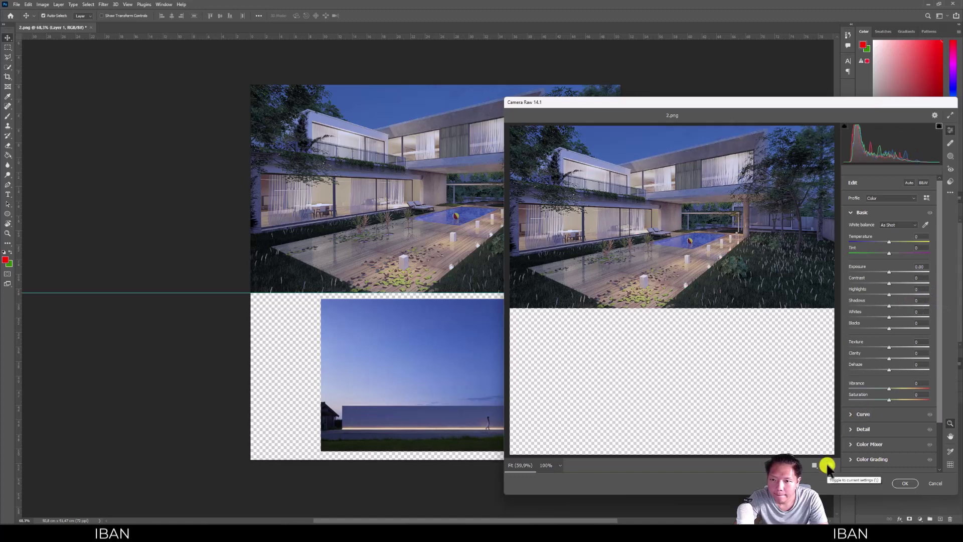
left_click(827, 465)
left_click(827, 465)
left_click(828, 465)
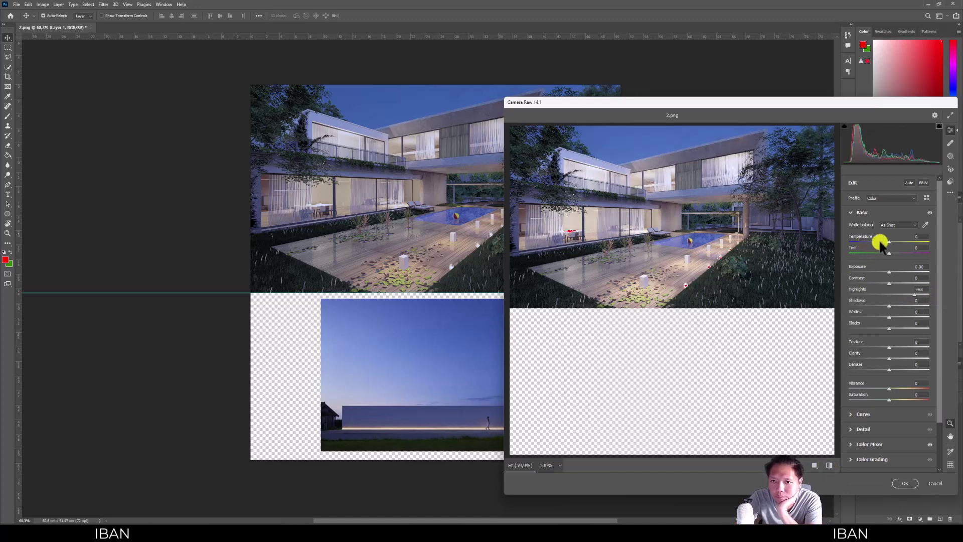
left_click_drag(889, 252, 887, 243)
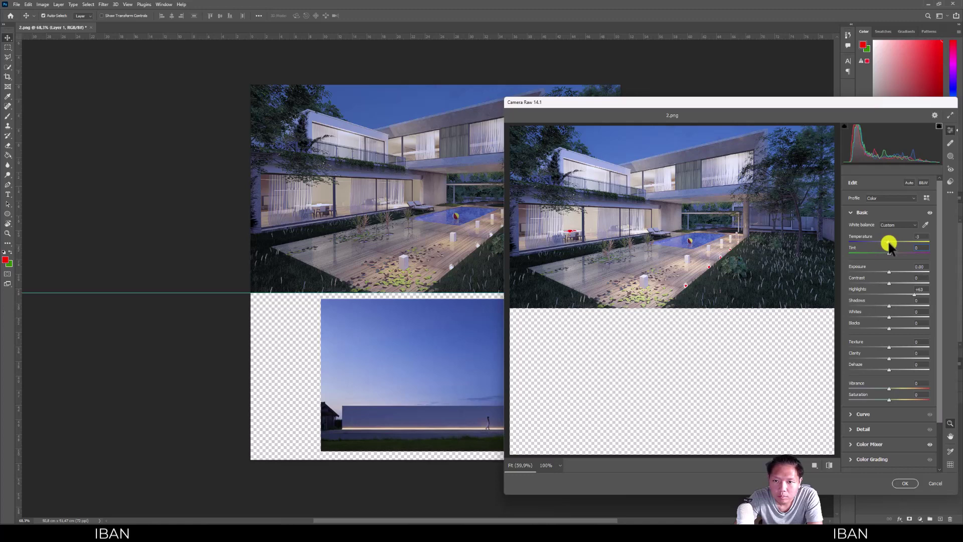
left_click(828, 466)
left_click(828, 467)
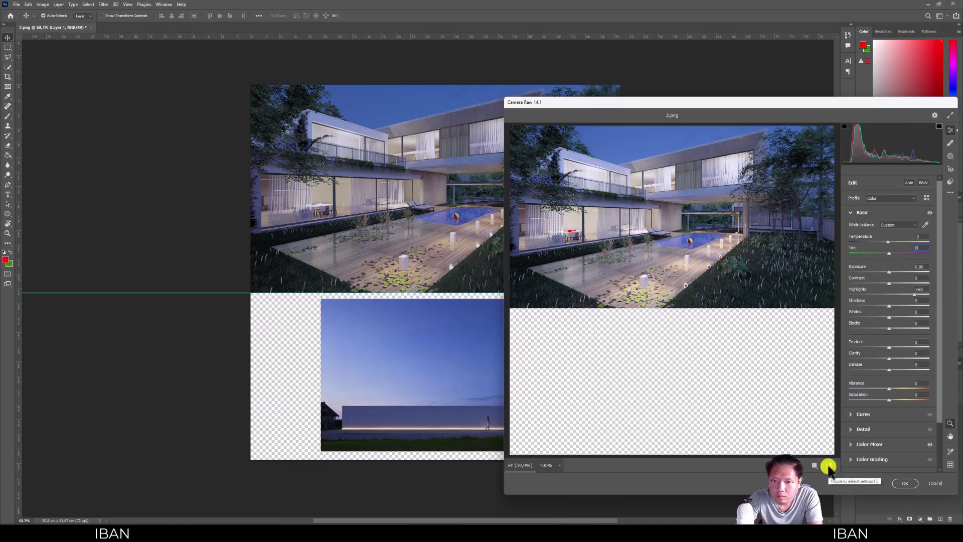
Lower Highlights to +32, add clarity, recheck before/after, and apply the Camera Raw grade
mouse_move(913, 295)
left_mouse_down()
mouse_move(895, 295)
mouse_move(898, 286)
left_mouse_up()
mouse_move(888, 359)
left_mouse_down()
mouse_move(913, 362)
mouse_move(902, 370)
mouse_move(936, 369)
mouse_move(887, 374)
left_mouse_up()
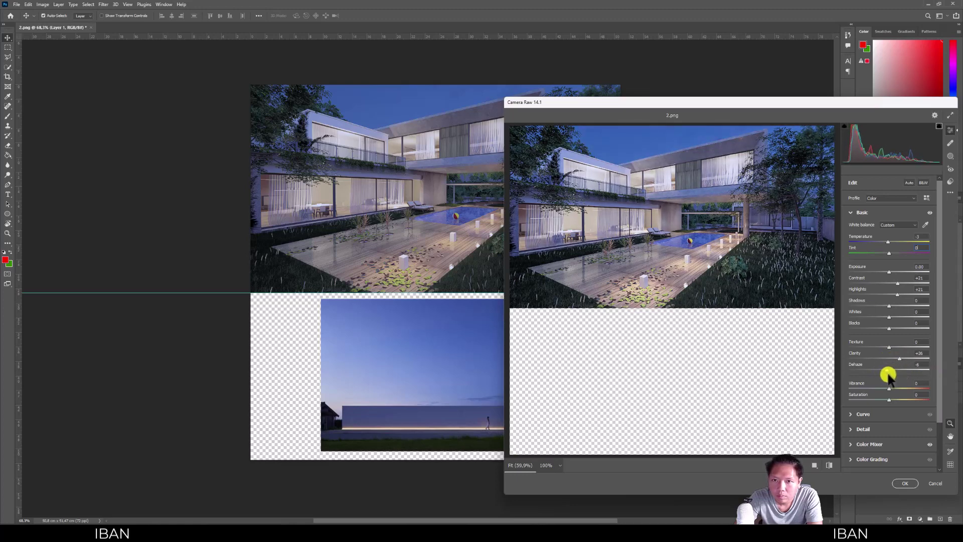
scroll(870, 393, "down", 1)
scroll(867, 393, "up", 1)
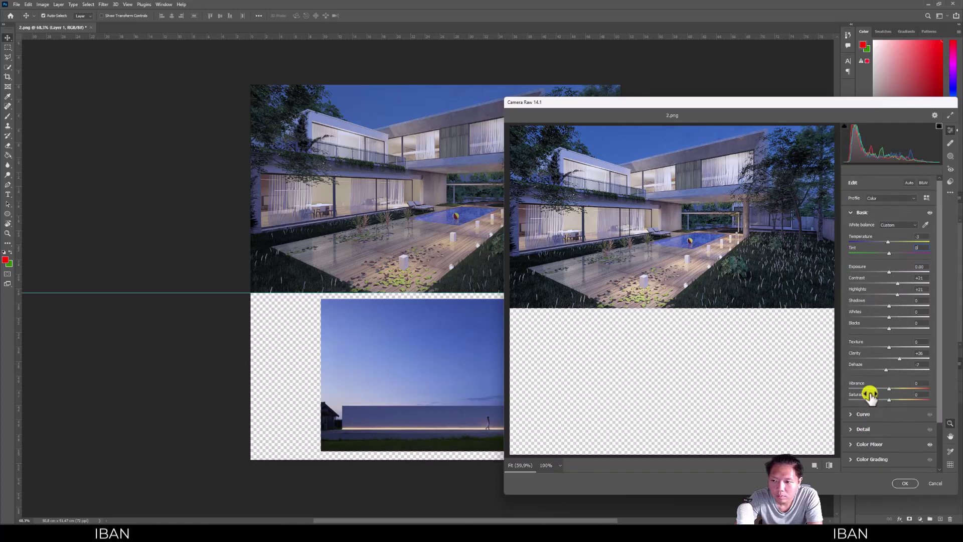
left_click(829, 465)
left_click(829, 466)
left_click(829, 466)
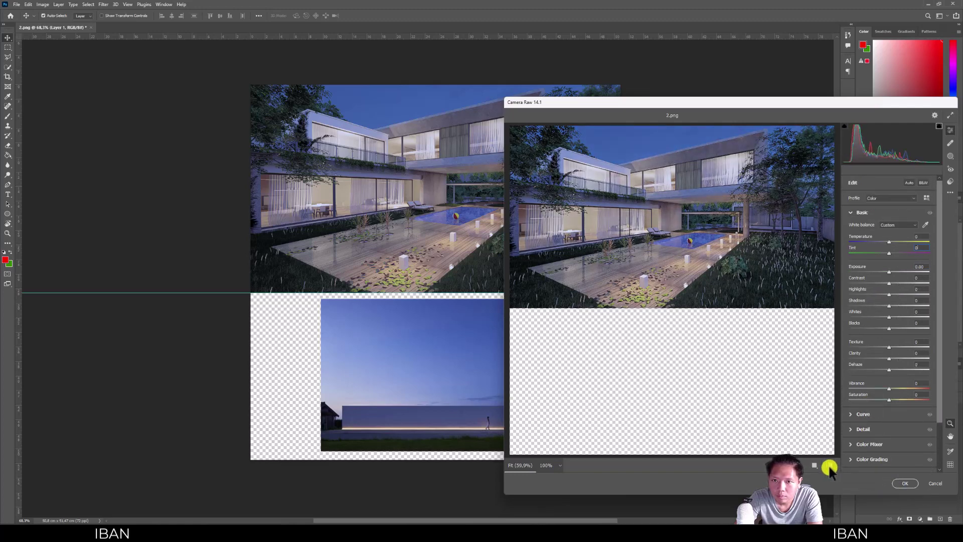
left_click(900, 483)
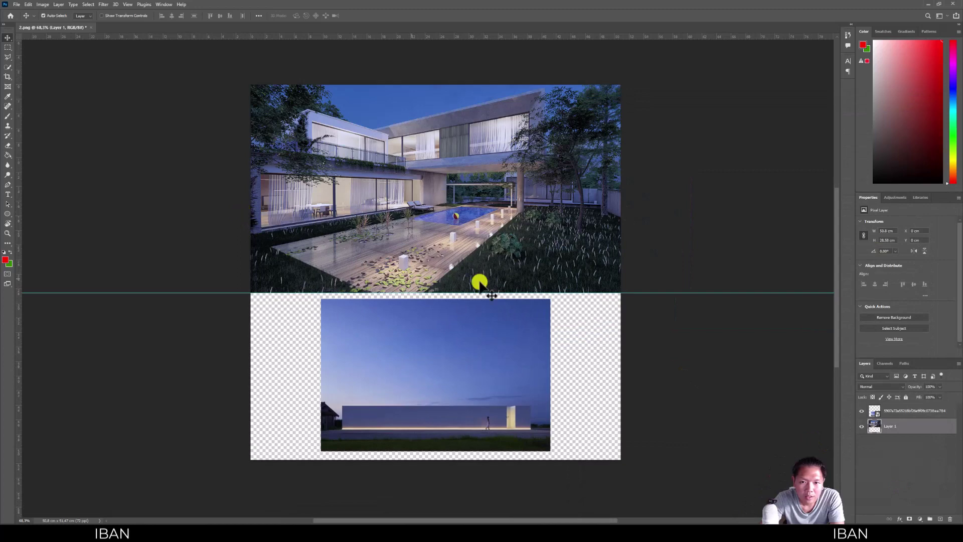
Zoom in and out to inspect the graded villa render, then open the Image menu
scroll(523, 290, "down", 1, "alt")
scroll(523, 290, "down", 1, "alt")
scroll(394, 216, "up", 2, "alt")
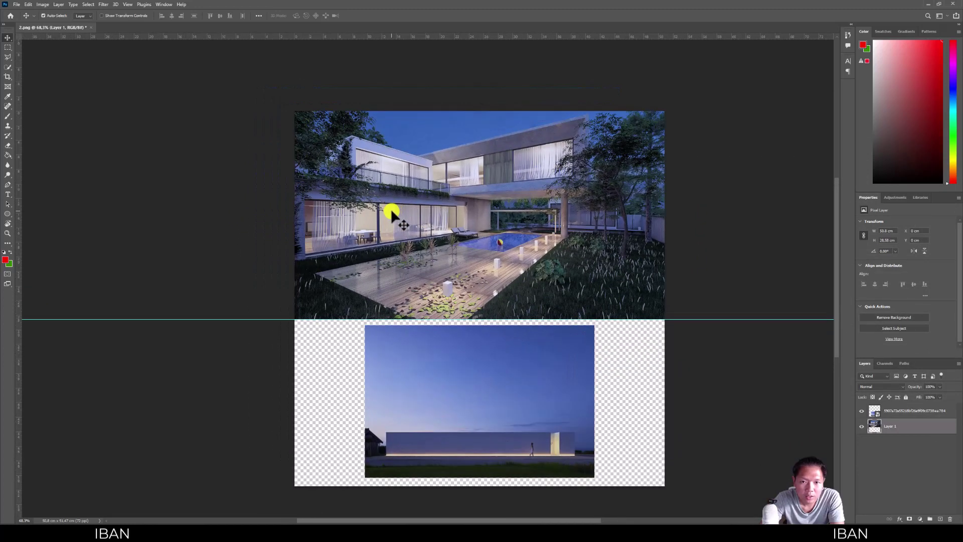
scroll(514, 289, "down", 1, "alt")
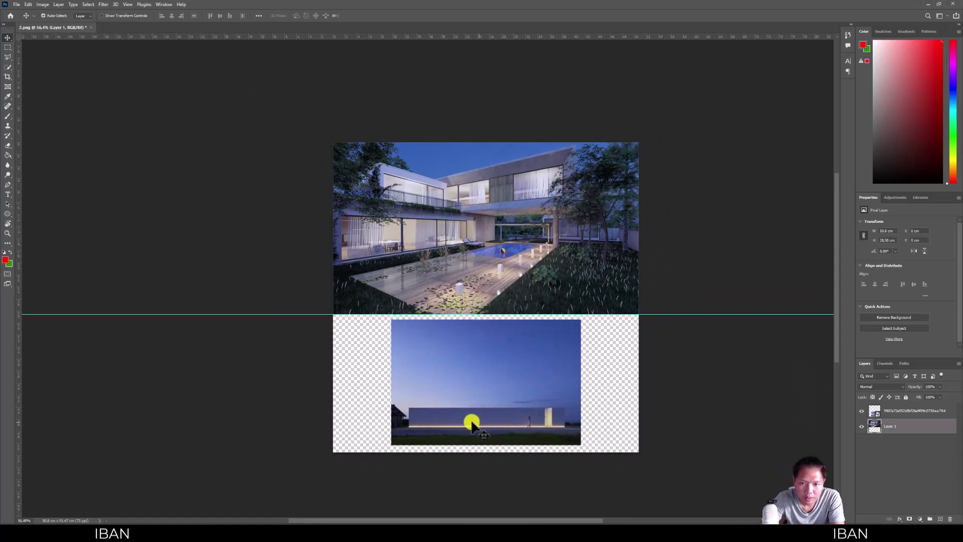
scroll(445, 279, "up", 3, "alt")
scroll(498, 286, "up", 3, "alt")
scroll(498, 285, "down", 2, "alt")
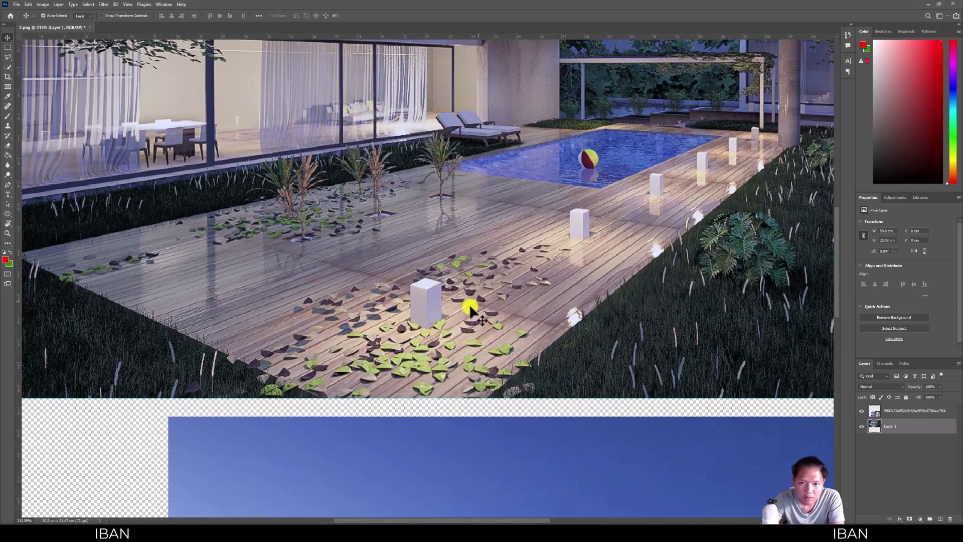
scroll(465, 305, "down", 2, "alt")
scroll(425, 317, "down", 1, "alt")
scroll(426, 317, "up", 1, "alt")
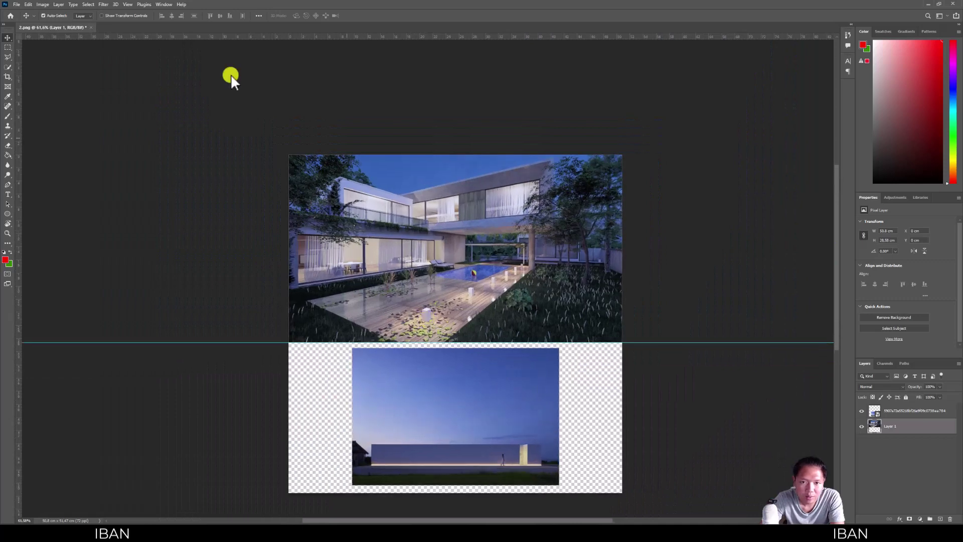
left_click(58, 4)
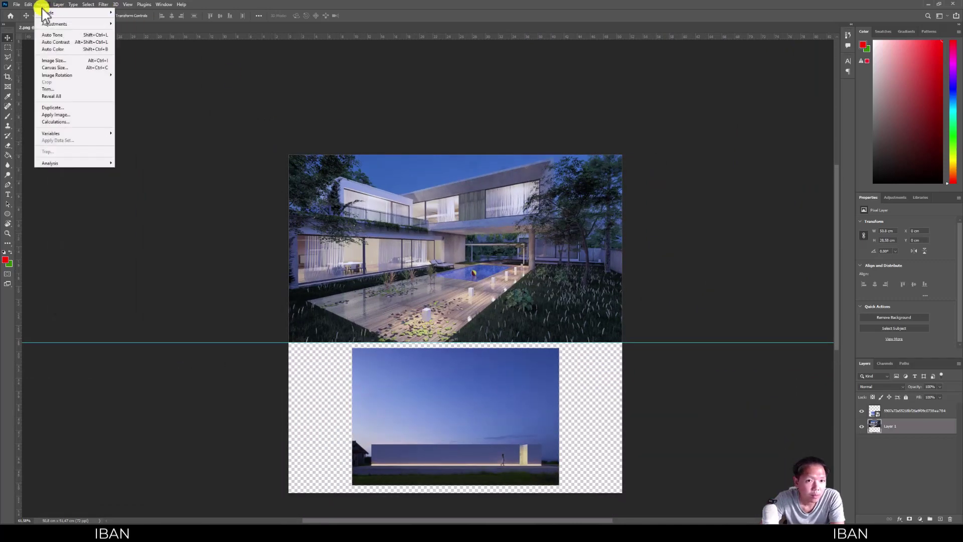
mouse_move(75, 23)
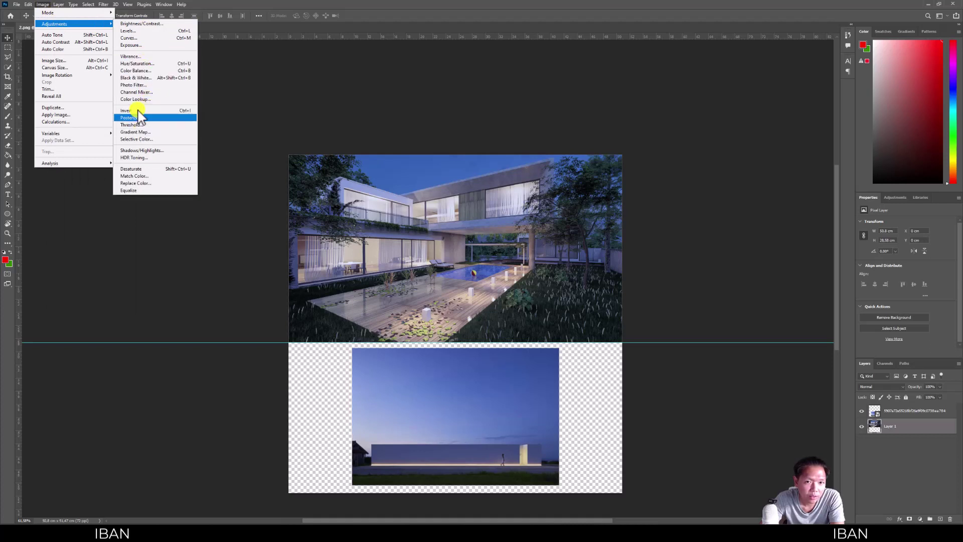
Brighten the render's upper tones with a Curves adjustment
left_click(131, 38)
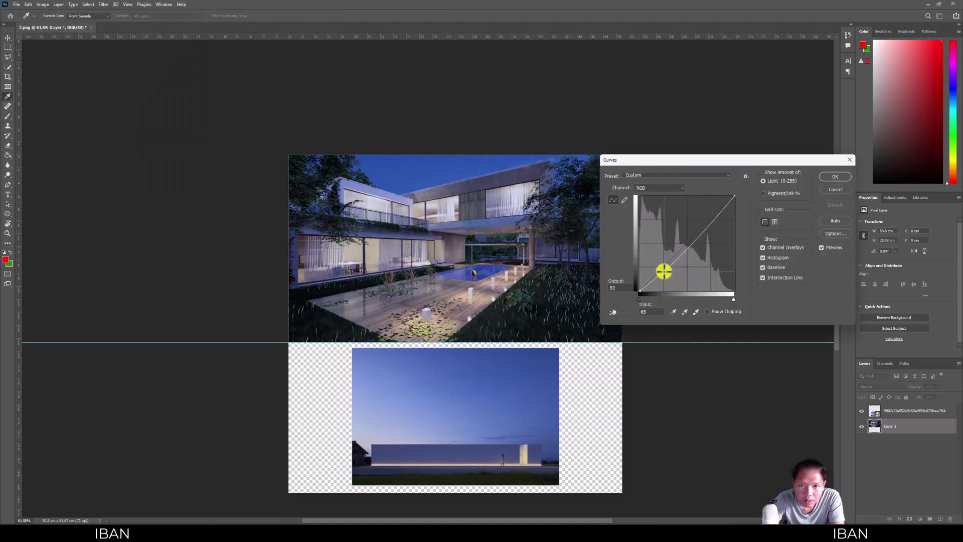
left_click_drag(712, 236, 716, 210)
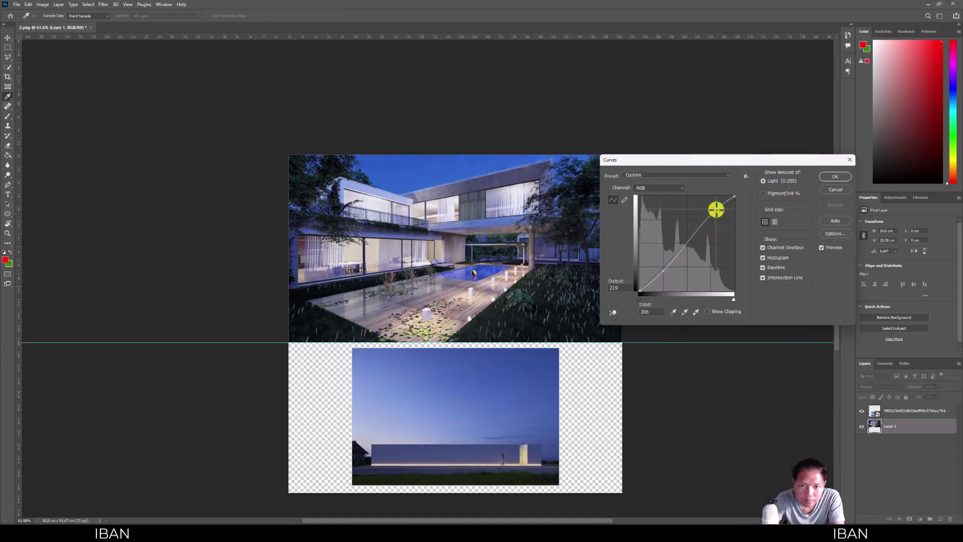
key("Return")
Crop away the dusk reference to leave only the render, and Save As a new file
key("c")
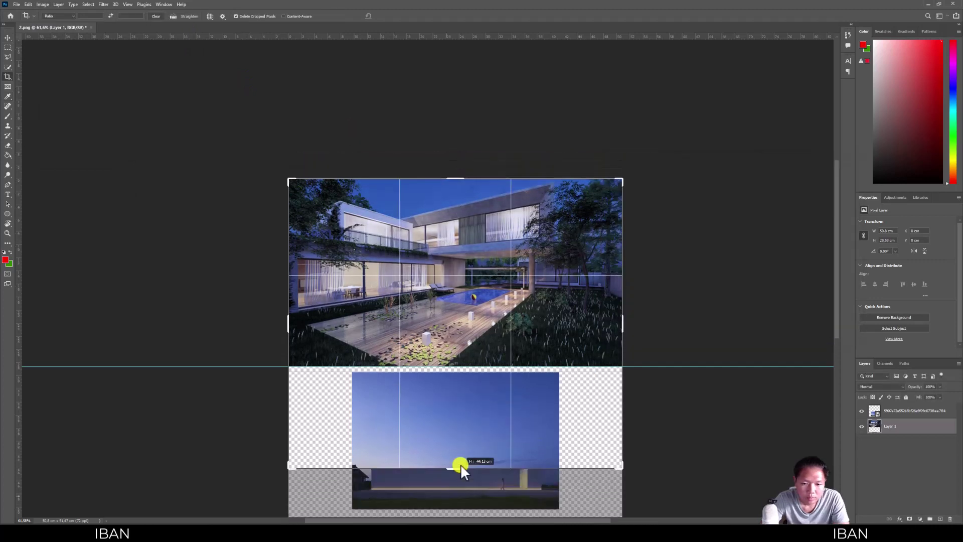
left_click_drag(460, 464, 464, 420)
key("Return")
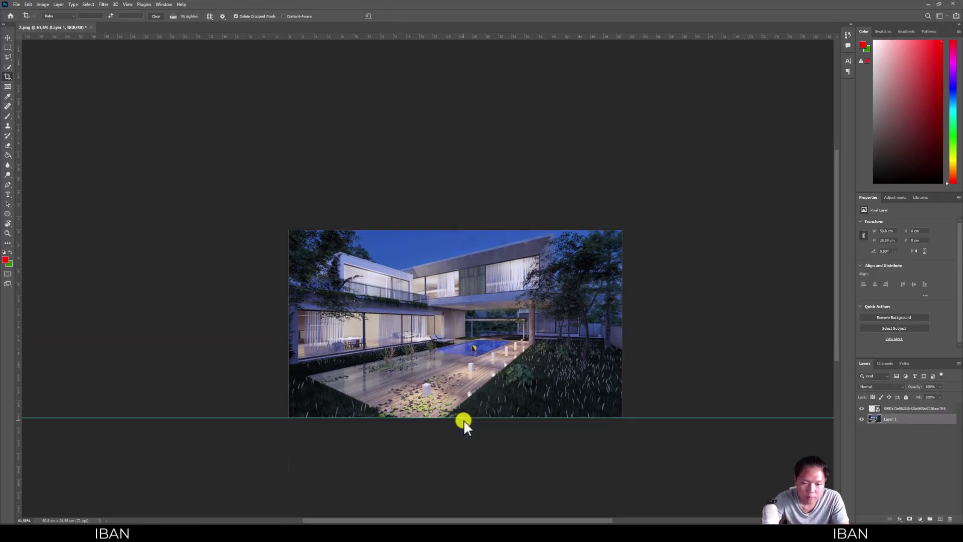
key("ctrl+0")
left_click(17, 5)
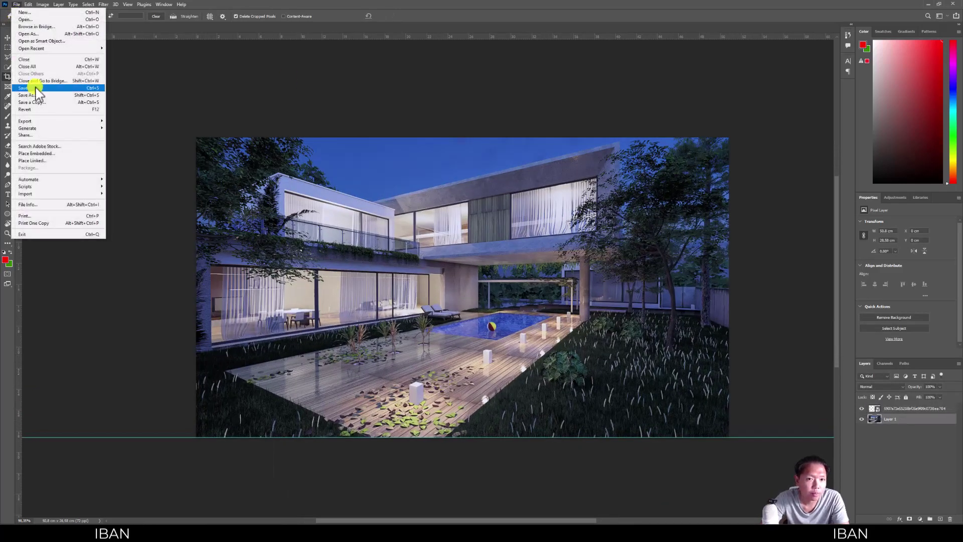
left_click(38, 95)
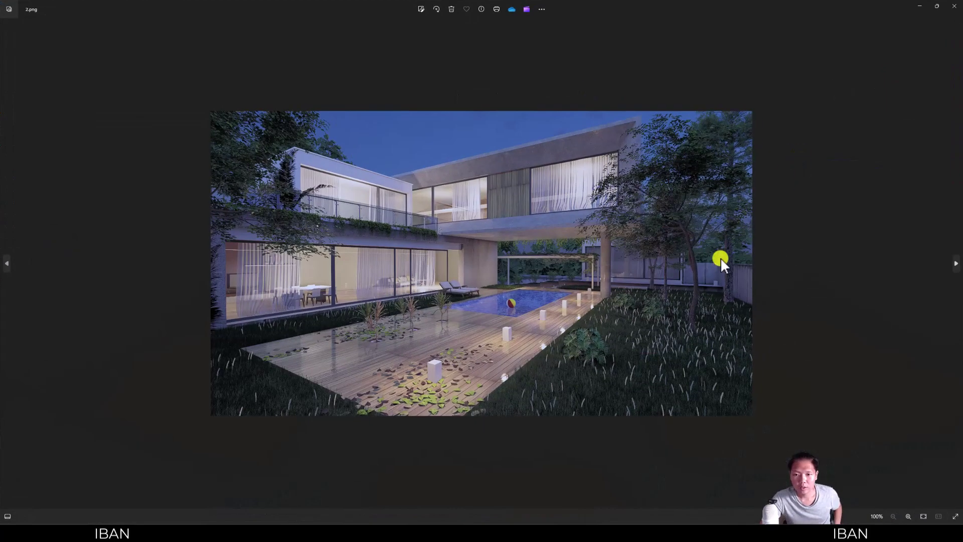
Zoom over the render in Photos, then step to the newly saved graded copy
scroll(720, 257, "down", 3)
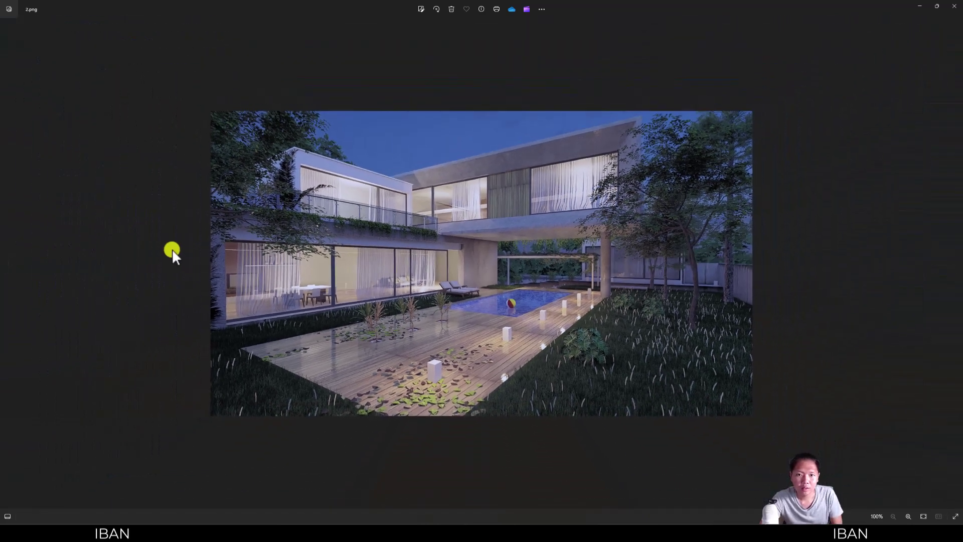
scroll(74, 256, "up", 2)
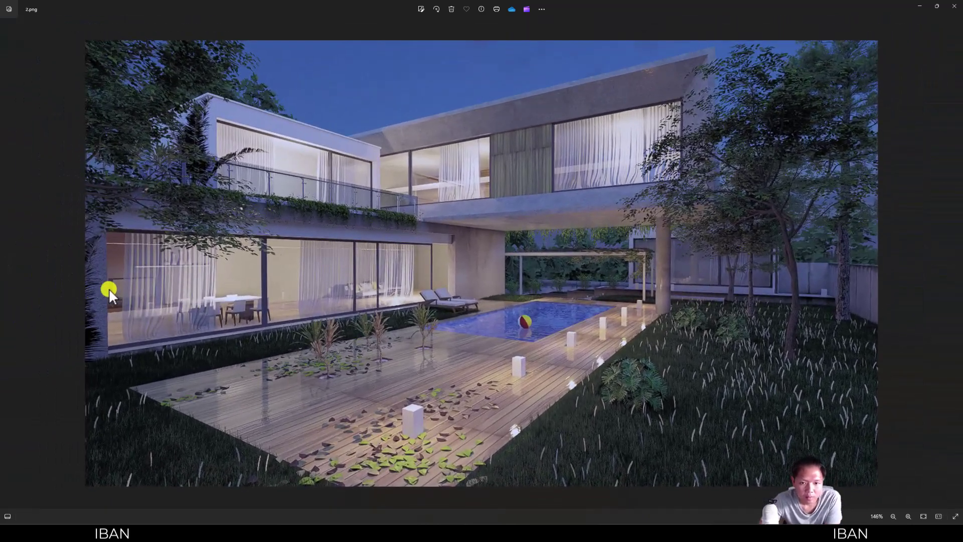
key("Left")
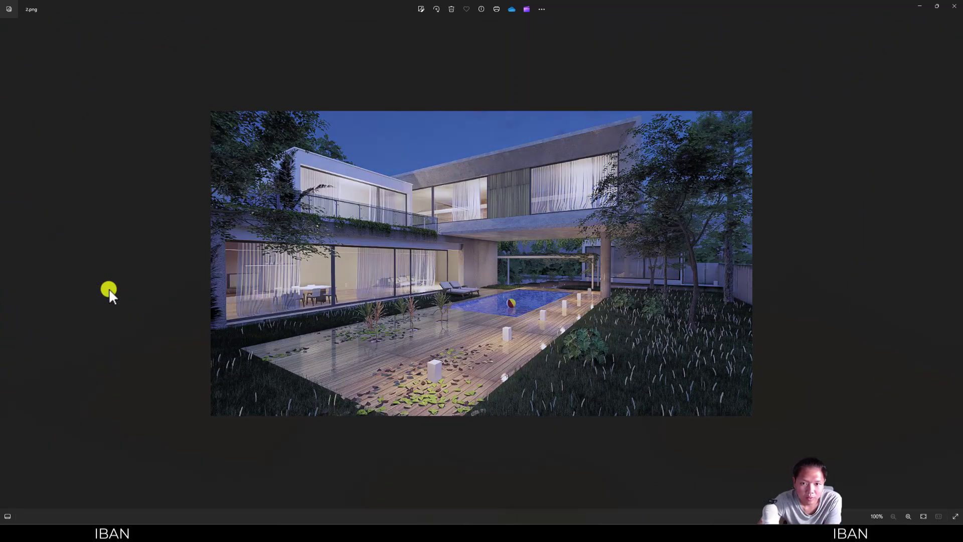